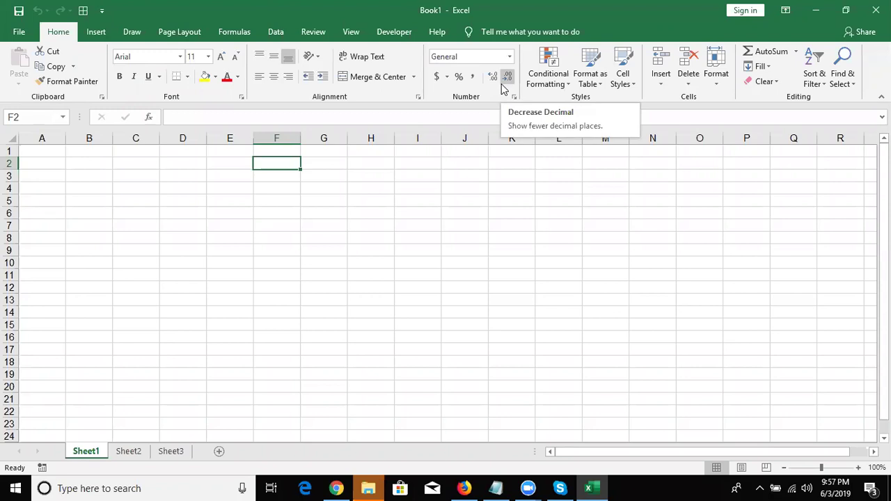
# Flip from Sheet2 to Sheet1 and back, ending on the empty Sheet2.
pyautogui.click(130, 450)
pyautogui.click(86, 453)
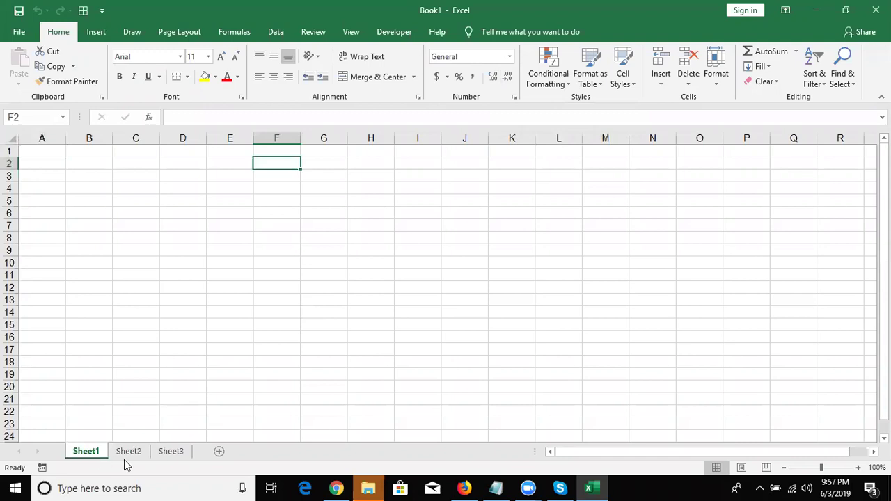
pyautogui.click(138, 457)
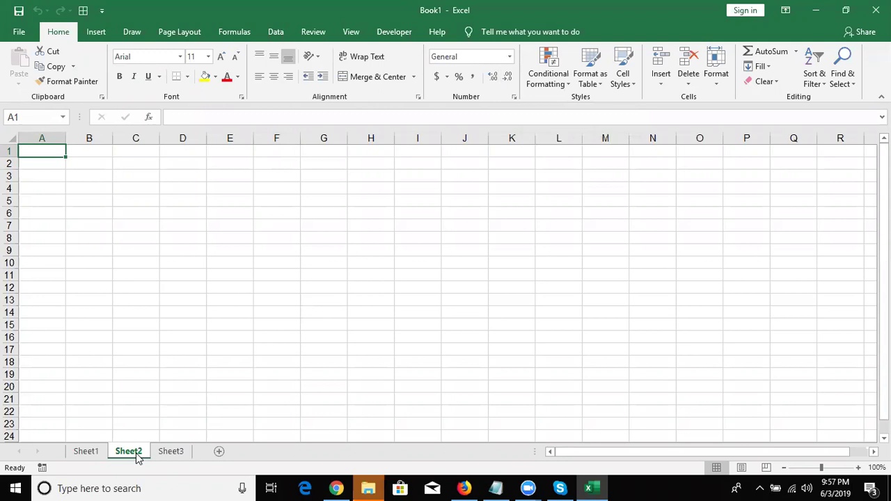
# Open Sheet2's code window with View Code from its tab's context menu.
pyautogui.rightClick(138, 458)
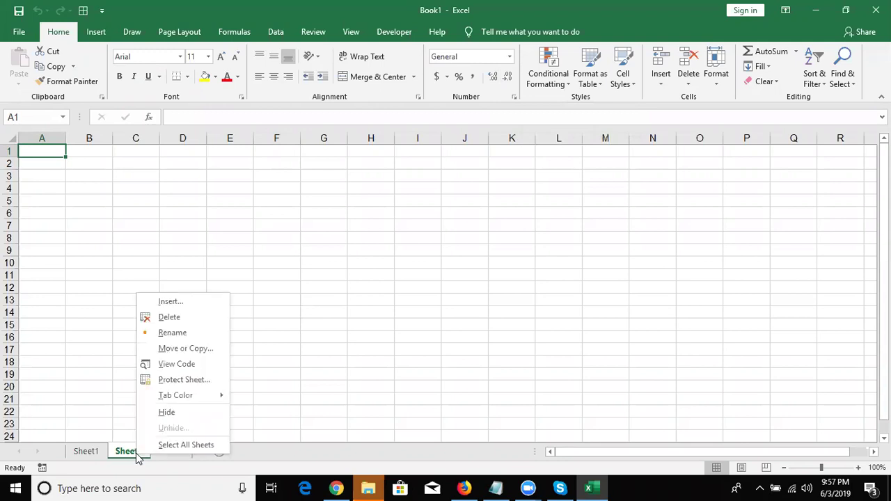
pyautogui.click(193, 366)
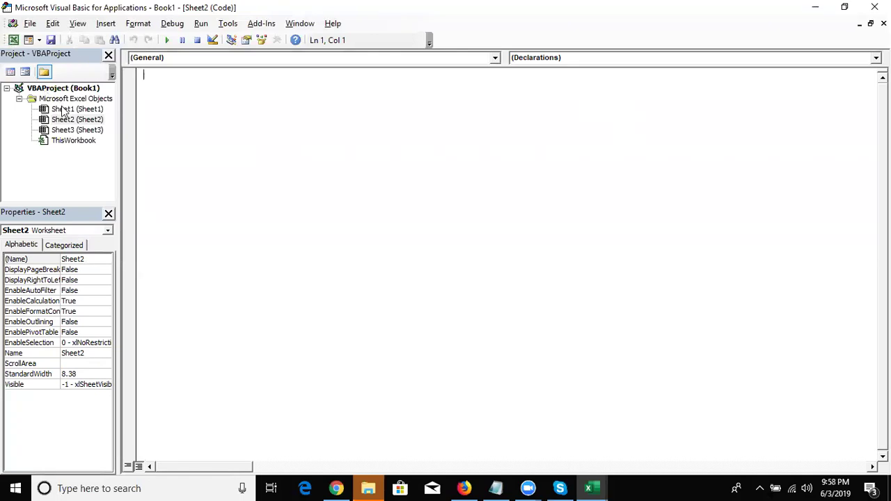
# Pick Worksheet in Sheet2's object dropdown to insert the SelectionChange stub, then browse the event list.
pyautogui.doubleClick(66, 120)
pyautogui.doubleClick(66, 123)
pyautogui.click(171, 60)
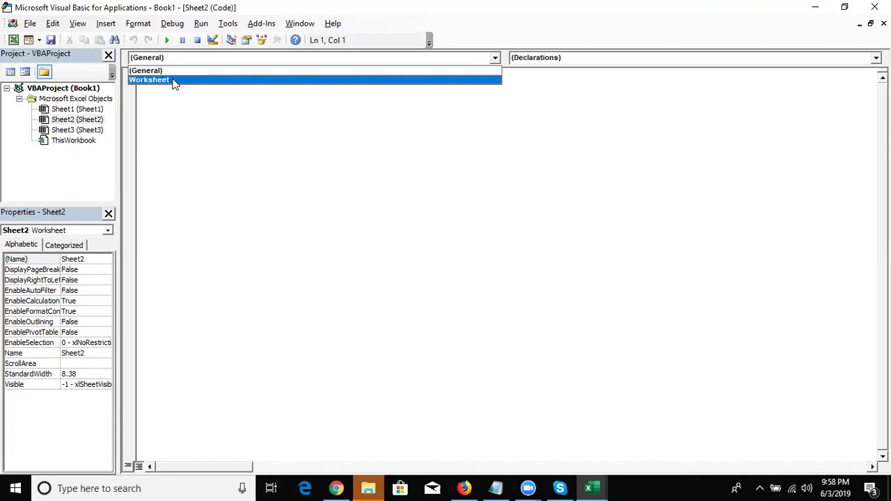
pyautogui.click(174, 81)
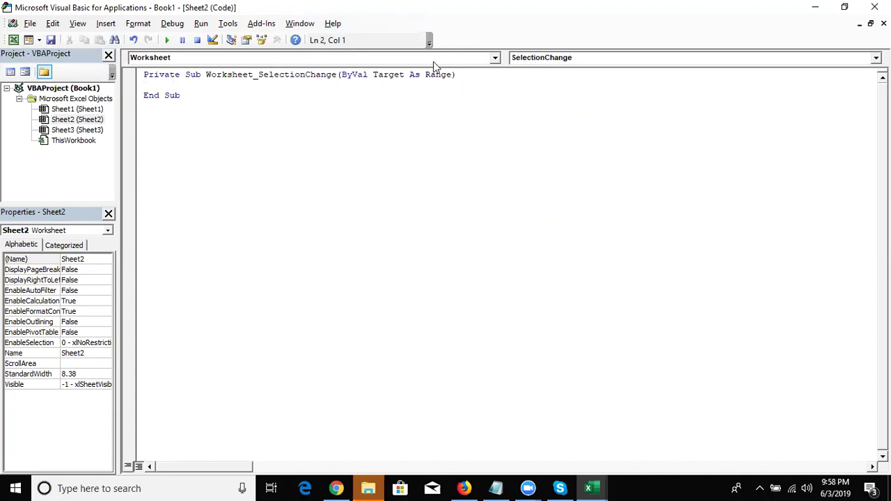
pyautogui.click(522, 59)
pyautogui.press('Up')
pyautogui.press('Up')
pyautogui.press('Up')
pyautogui.press('Up')
pyautogui.press('Up')
pyautogui.press('Up')
pyautogui.press('Up')
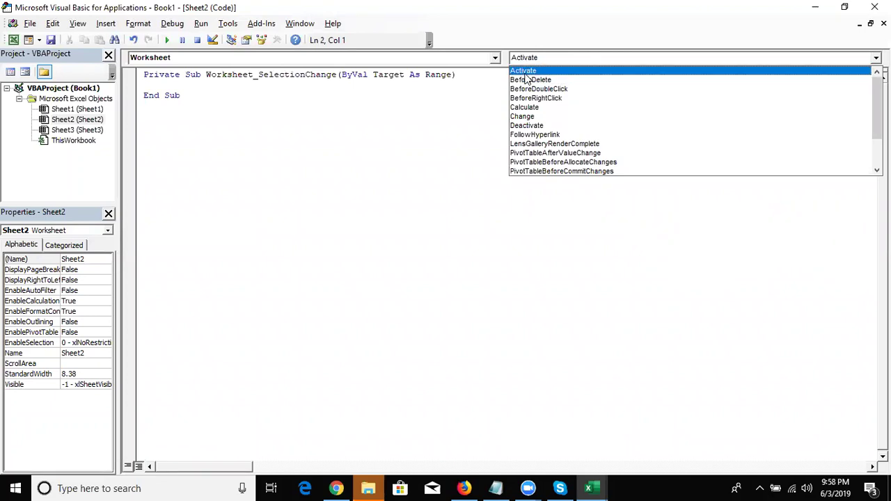
# Insert an empty Worksheet_Activate procedure and add blank lines inside it.
pyautogui.click(523, 71)
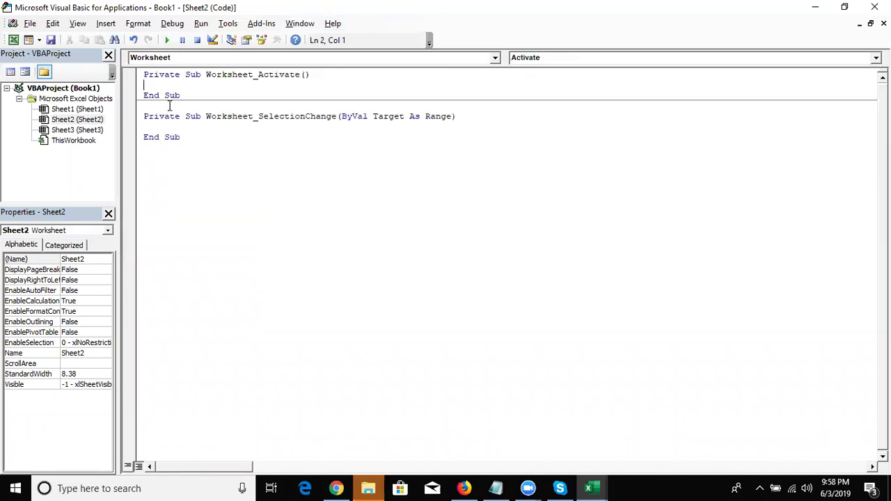
pyautogui.press('Return')
pyautogui.press('Return')
pyautogui.press('Return')
pyautogui.press('Return')
pyautogui.press('Up')
pyautogui.press('Up')
pyautogui.press('Up')
pyautogui.press('Up')
pyautogui.hotkey('shift', 'Down')
pyautogui.hotkey('shift', 'Down')
pyautogui.hotkey('shift', 'Down')
pyautogui.hotkey('shift', 'Down')
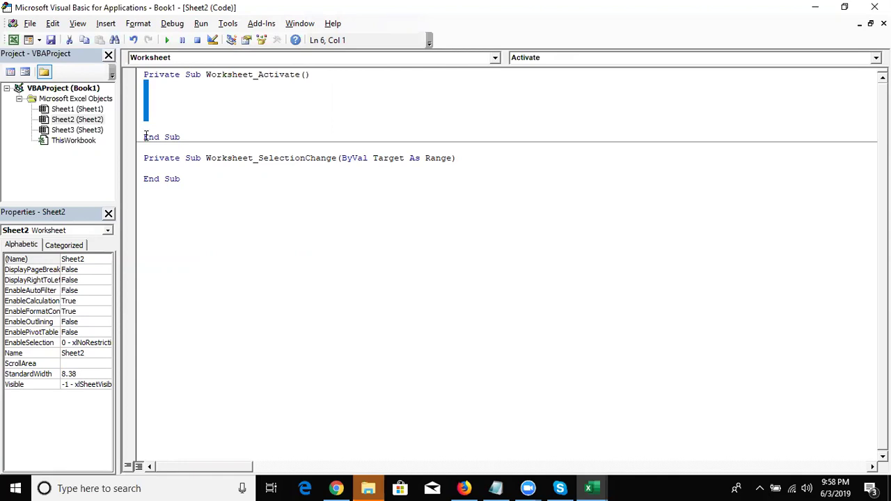
pyautogui.click(232, 74)
pyautogui.doubleClick(232, 75)
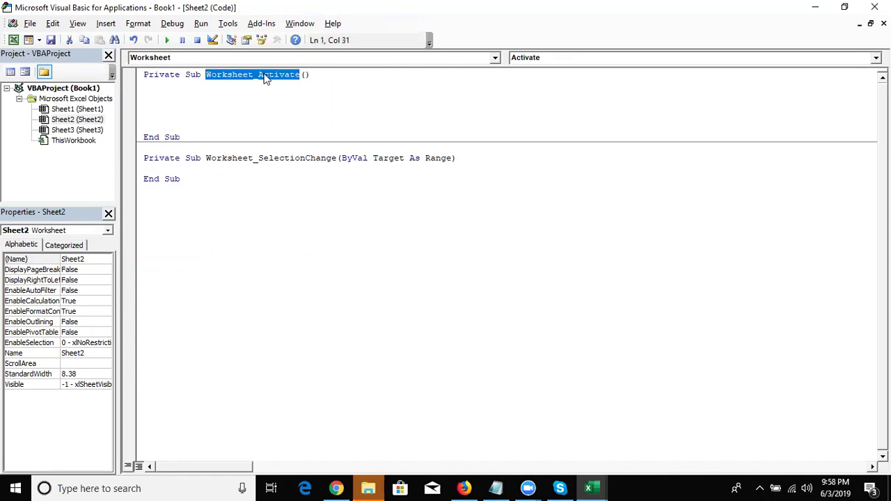
pyautogui.click(198, 104)
pyautogui.press('Return')
pyautogui.press('Up')
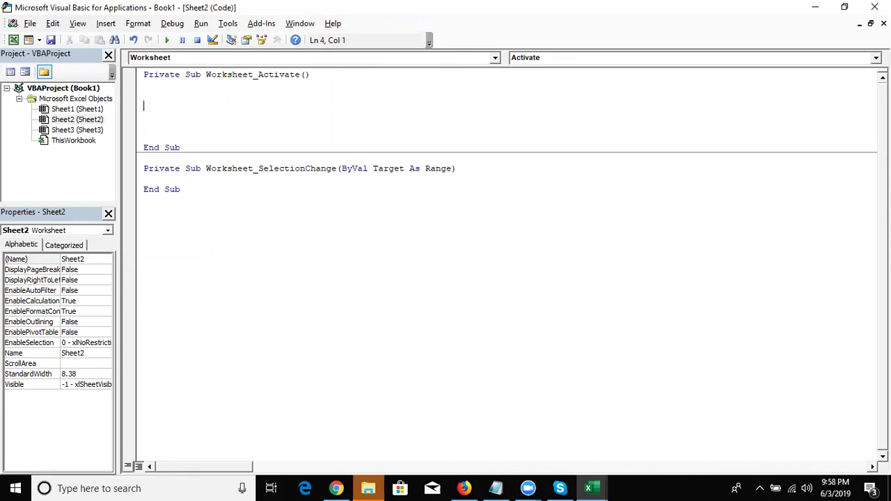
# Write If InputBox("Enter Password")=12 Then and begin Sheet2. on the next line.
pyautogui.write('if inputbox(')
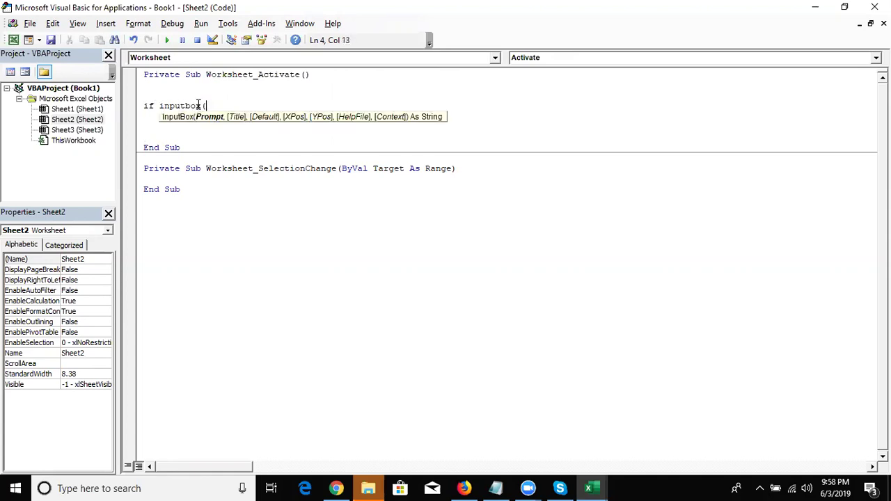
pyautogui.write('"Enter ')
pyautogui.write('Password')
pyautogui.write('"')
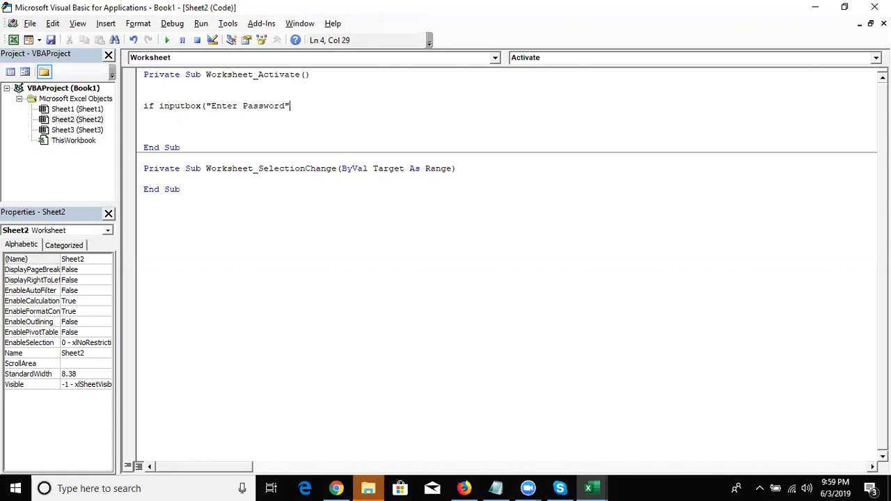
pyautogui.write(')=12 then')
pyautogui.press('Return')
pyautogui.press('Return')
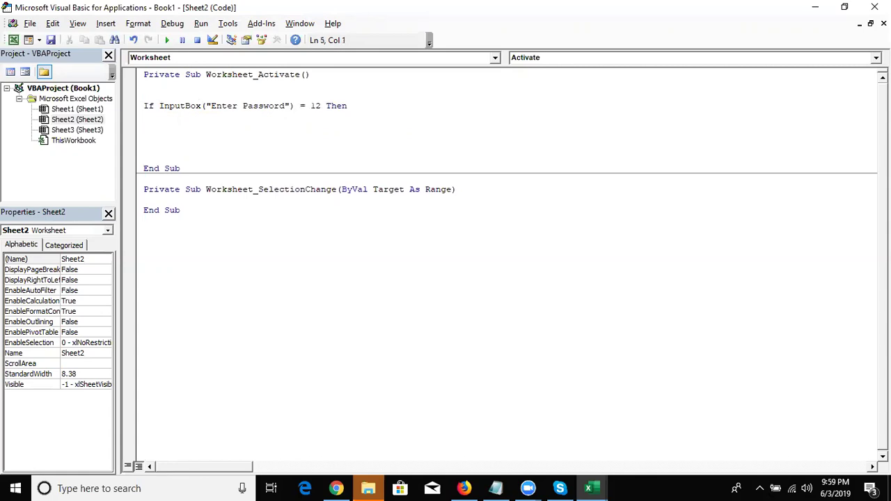
pyautogui.write('sheet')
pyautogui.write('2.')
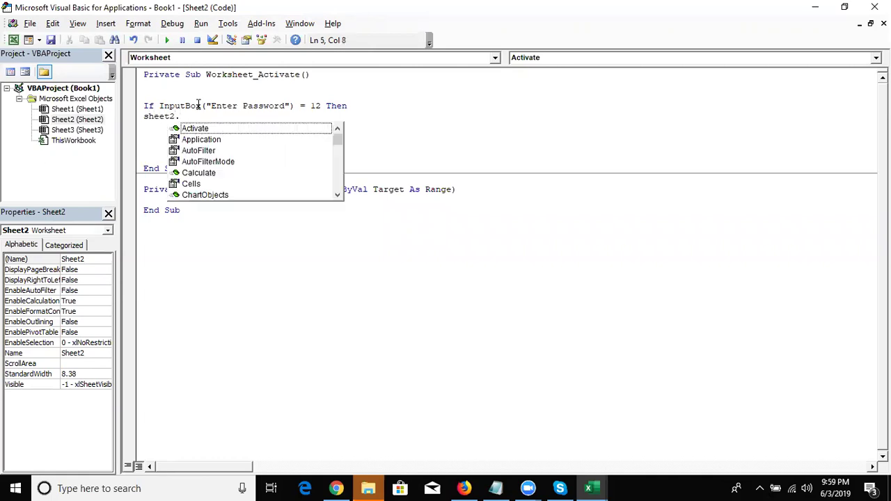
# Complete Sheet2.Activate and add an Else branch with MsgBox "Password Incorrect".
pyautogui.press('Return')
pyautogui.write('else')
pyautogui.press('Return')
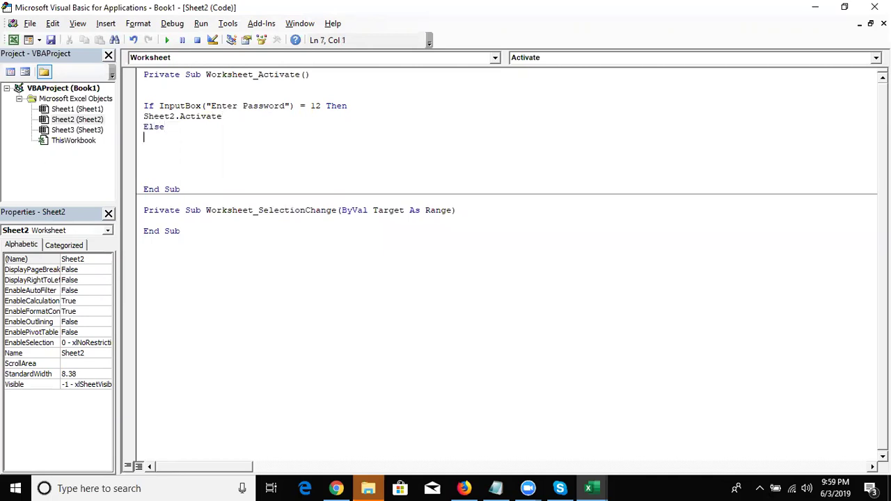
pyautogui.write('msgbo')
pyautogui.write('b')
pyautogui.press('BackSpace')
pyautogui.write('b')
pyautogui.press('BackSpace')
pyautogui.write('bc')
pyautogui.press('BackSpace')
pyautogui.press('BackSpace')
pyautogui.write('x(')
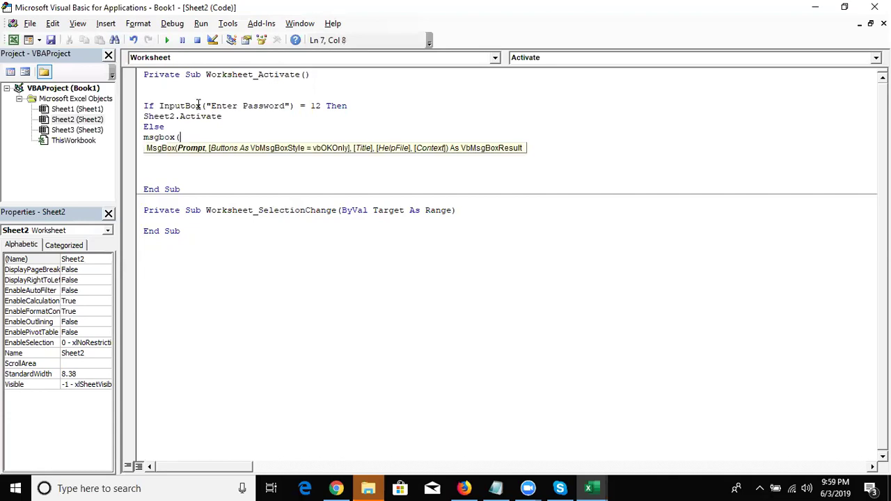
pyautogui.press('BackSpace')
pyautogui.write('"')
pyautogui.write('Password Incorrect")')
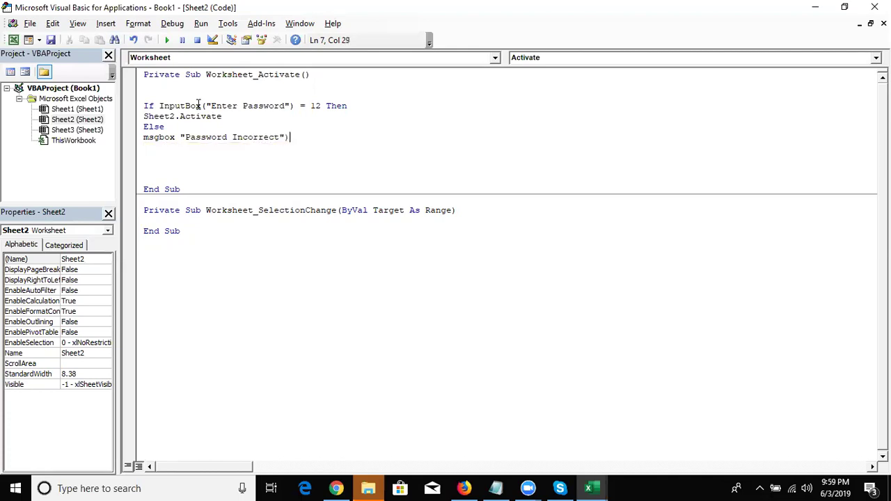
pyautogui.press('Return')
pyautogui.press('Return')
pyautogui.press('BackSpace')
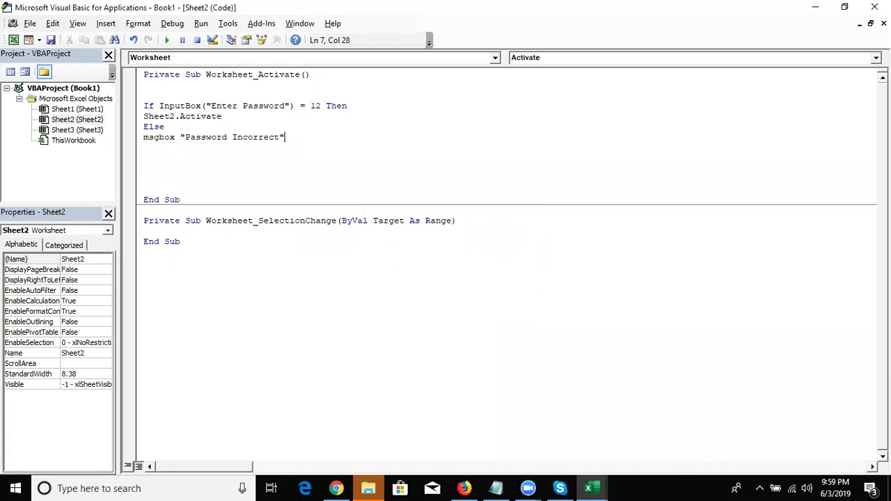
pyautogui.press('Return')
# Add Sheet1.Activate and End If, then return to Excel.
pyautogui.write('sheet1.')
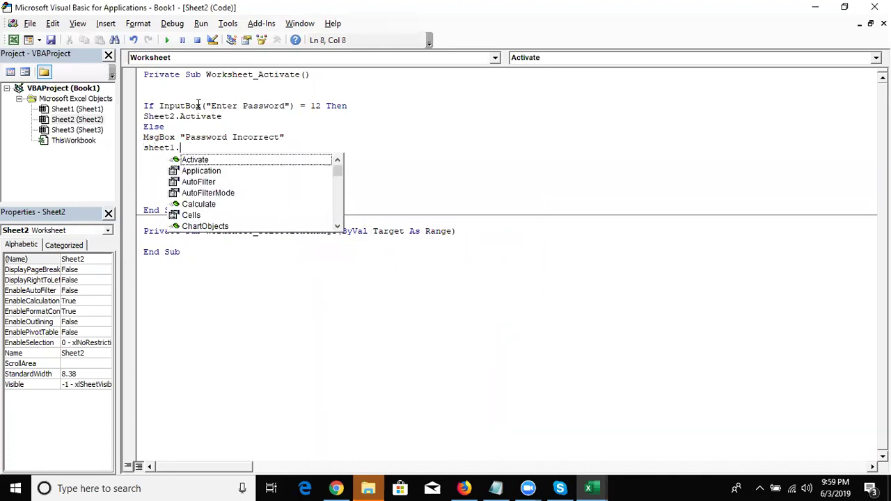
pyautogui.press('Tab')
pyautogui.press('Return')
pyautogui.write('end iu')
pyautogui.press('BackSpace')
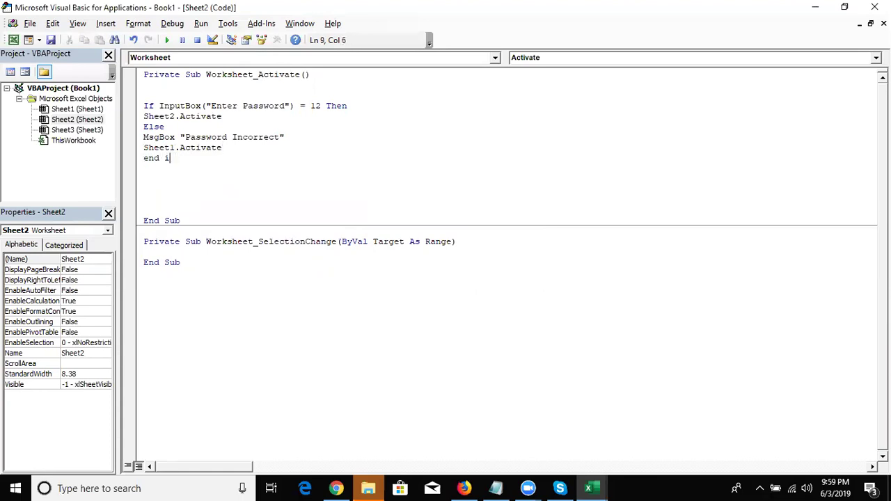
pyautogui.write('f')
pyautogui.press('Return')
pyautogui.click(175, 116)
pyautogui.hotkey('alt', 'F11')
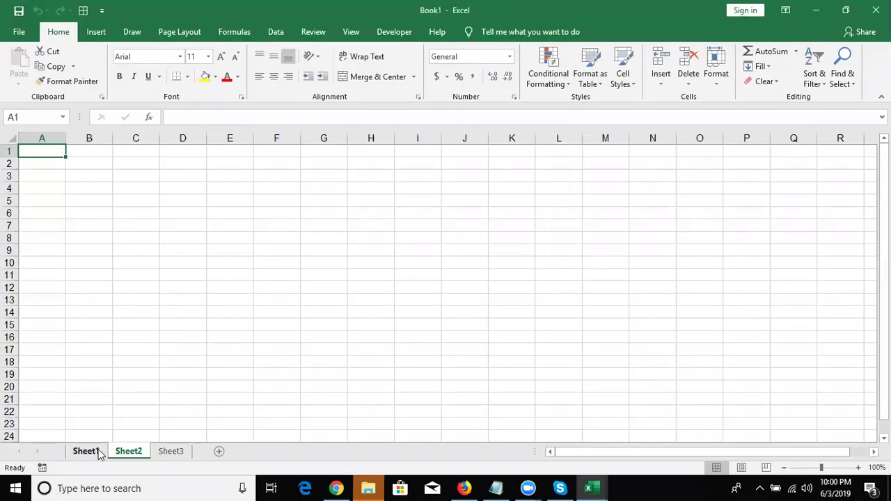
# Test Sheet2's prompt with wrong passwords 123 and 21, then return to the Activate code.
pyautogui.click(98, 453)
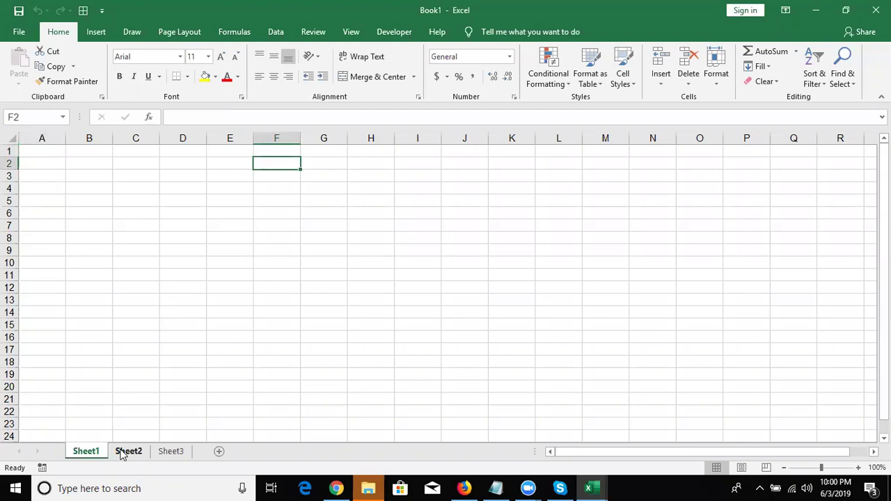
pyautogui.click(123, 454)
pyautogui.write('123')
pyautogui.press('Return')
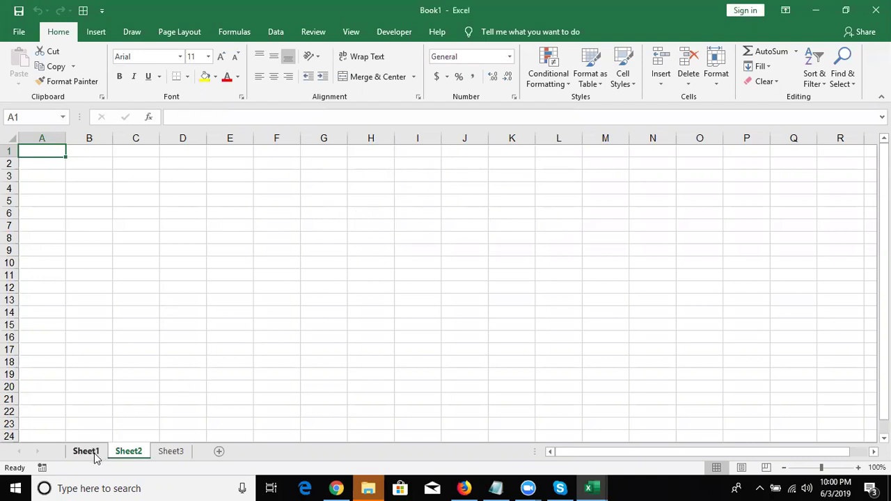
pyautogui.click(117, 454)
pyautogui.write('21')
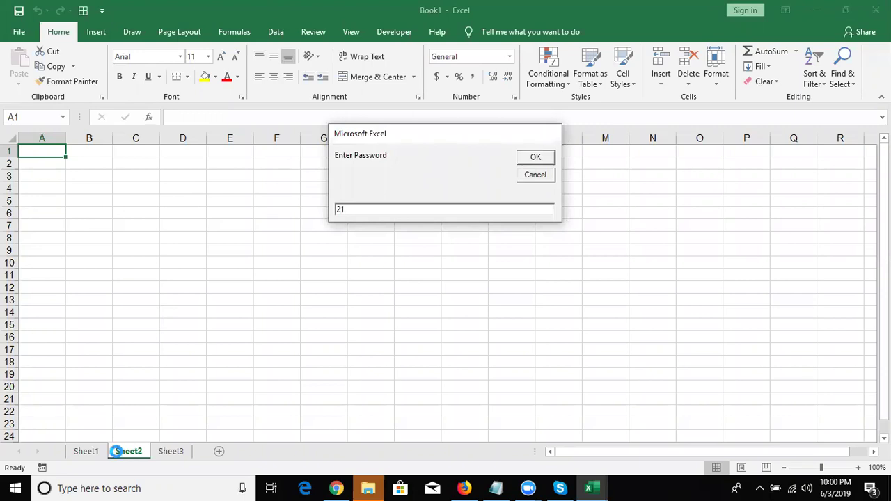
pyautogui.press('Return')
pyautogui.press('Return')
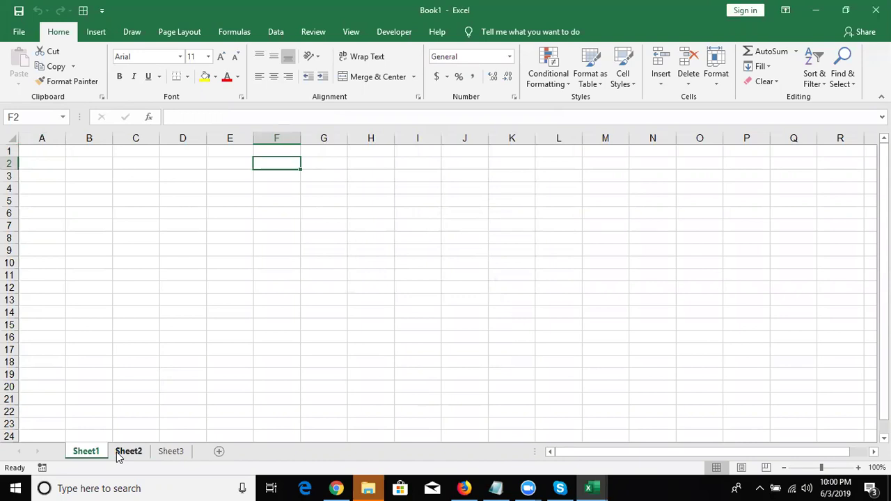
pyautogui.hotkey('alt', 'F11')
pyautogui.press('Left')
pyautogui.press('Left')
pyautogui.press('Left')
pyautogui.press('Left')
pyautogui.press('Left')
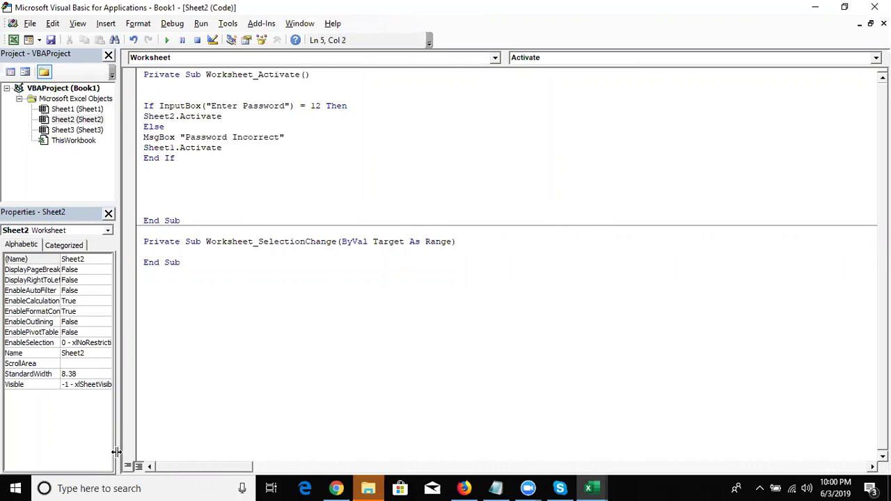
pyautogui.press('Left')
pyautogui.press('Up')
pyautogui.hotkey('shift', 'Down')
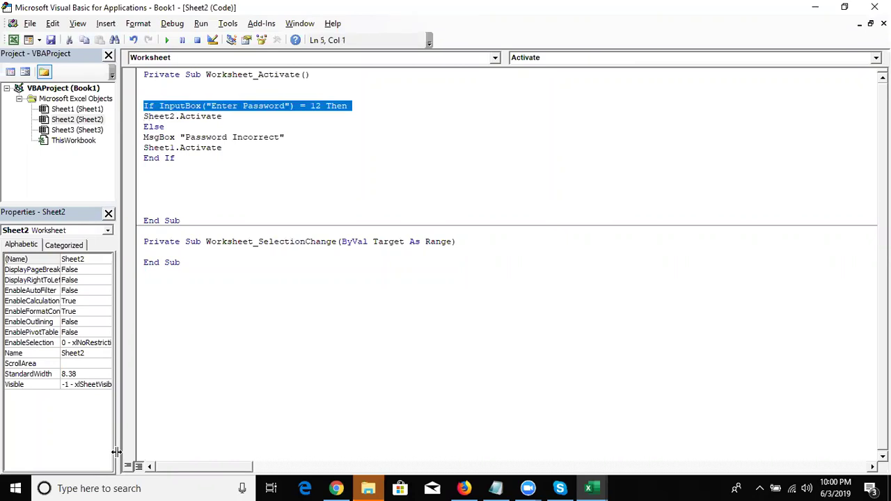
pyautogui.hotkey('shift', 'Down')
pyautogui.hotkey('shift', 'Down')
pyautogui.hotkey('shift', 'Down')
pyautogui.hotkey('shift', 'Down')
pyautogui.hotkey('shift', 'Down')
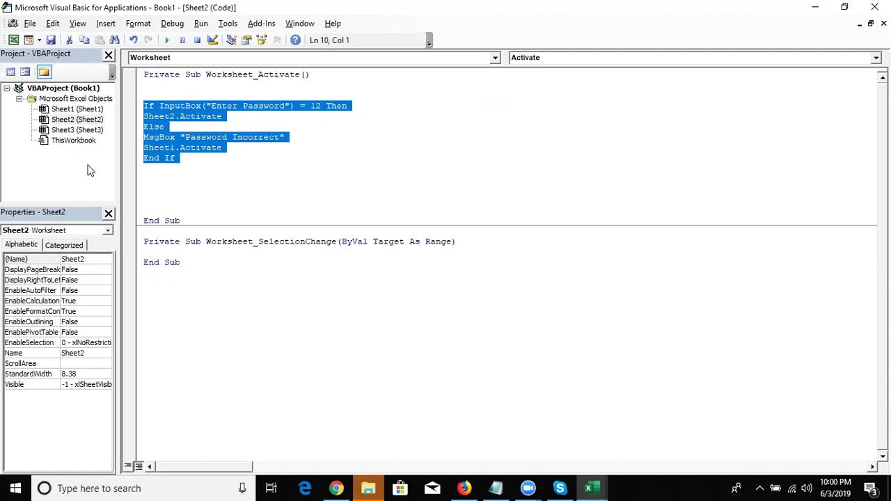
pyautogui.click(186, 200)
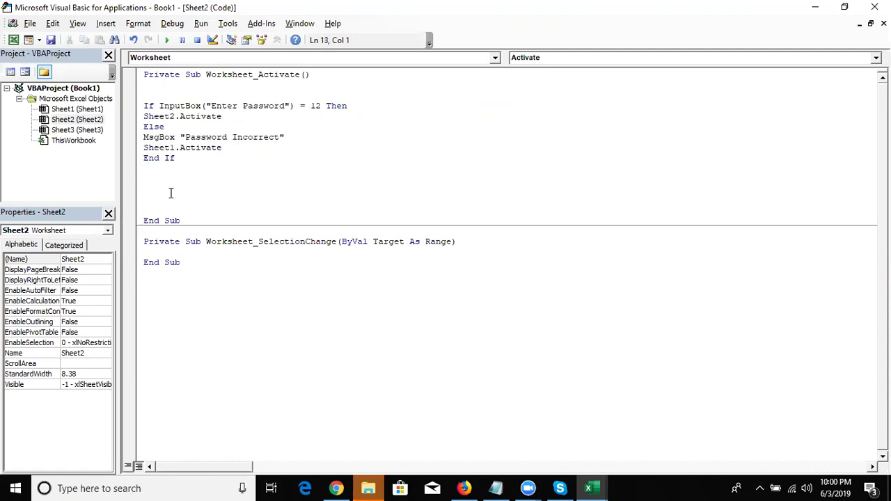
pyautogui.click(84, 130)
# Open Sheet3's empty code module and switch between Excel and the VBA editor.
pyautogui.doubleClick(95, 135)
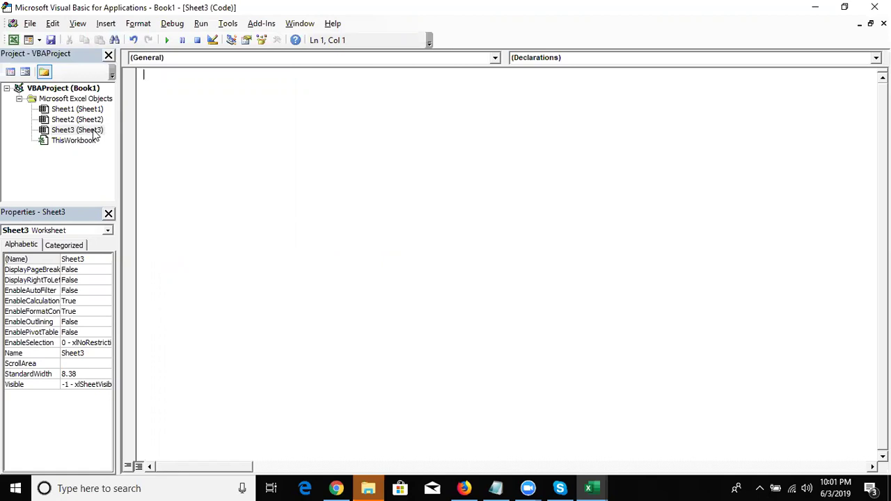
pyautogui.hotkey('alt', 'F11')
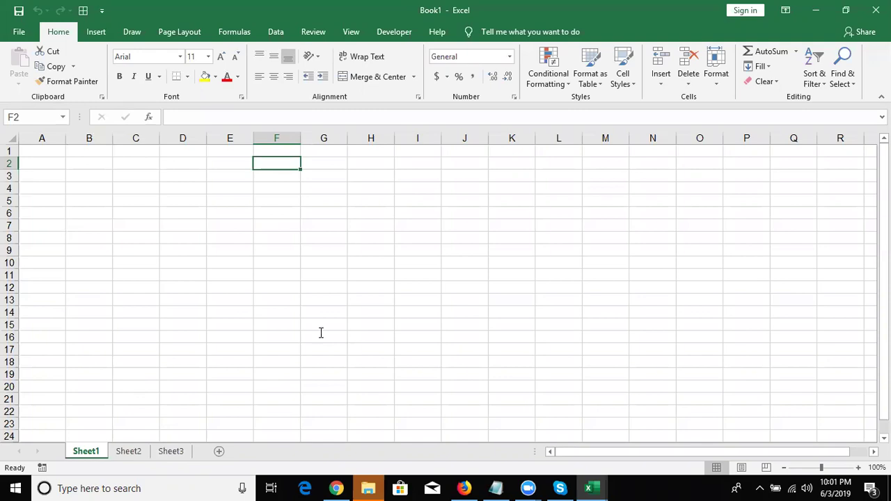
pyautogui.hotkey('alt', 'F11')
pyautogui.hotkey('alt', 'Tab')
pyautogui.hotkey('alt', 'F11')
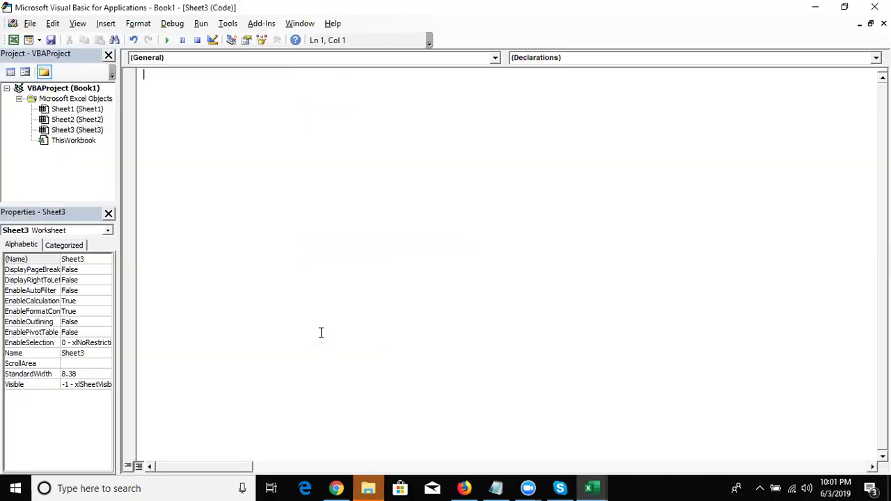
# Insert a Worksheet_Activate procedure for Sheet3 and delete the extra Change and SelectionChange stubs.
pyautogui.click(257, 63)
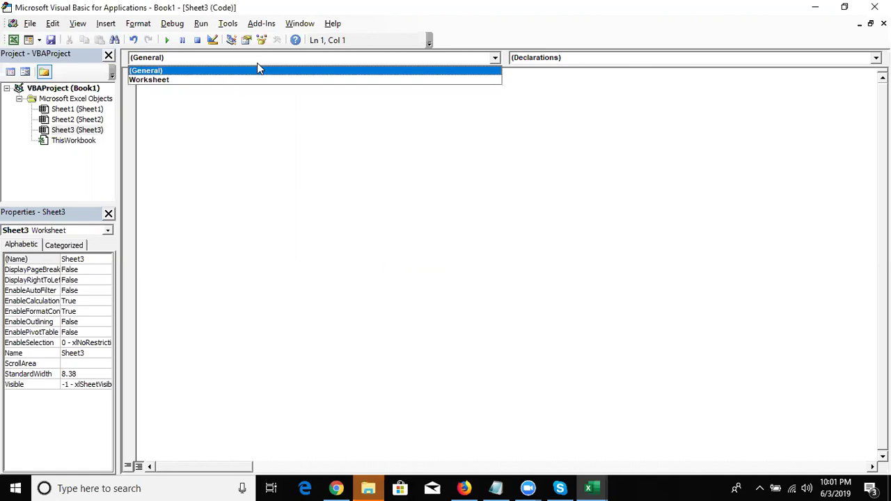
pyautogui.click(257, 79)
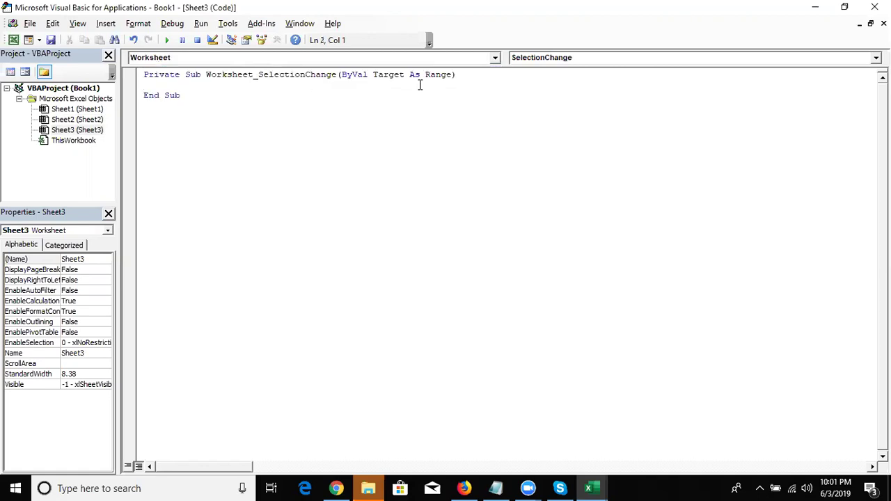
pyautogui.click(549, 64)
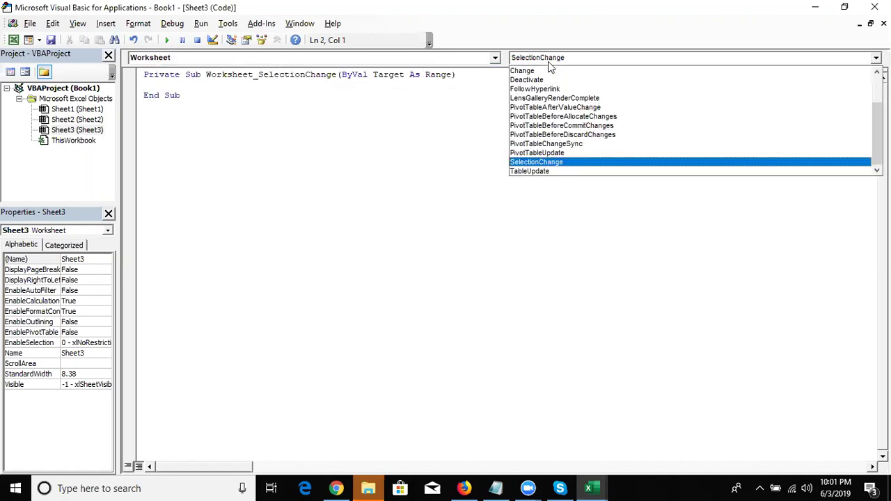
pyautogui.click(581, 70)
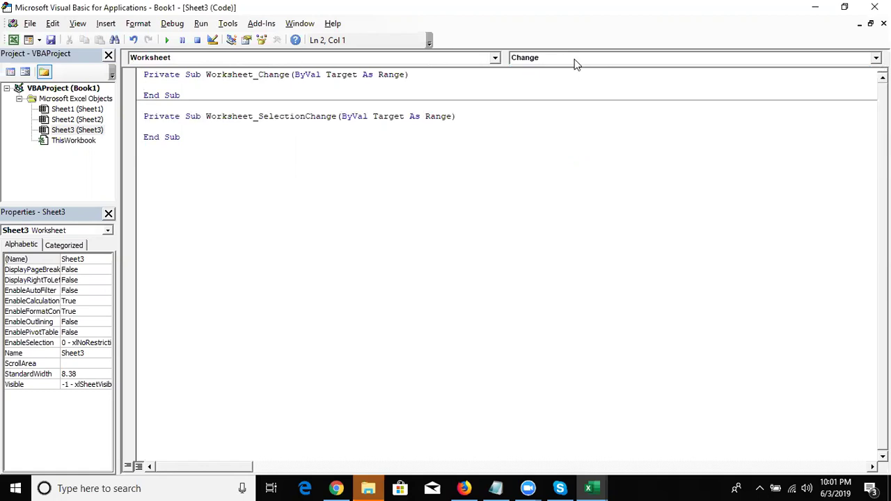
pyautogui.click(573, 57)
pyautogui.scroll(2, 692, 120)
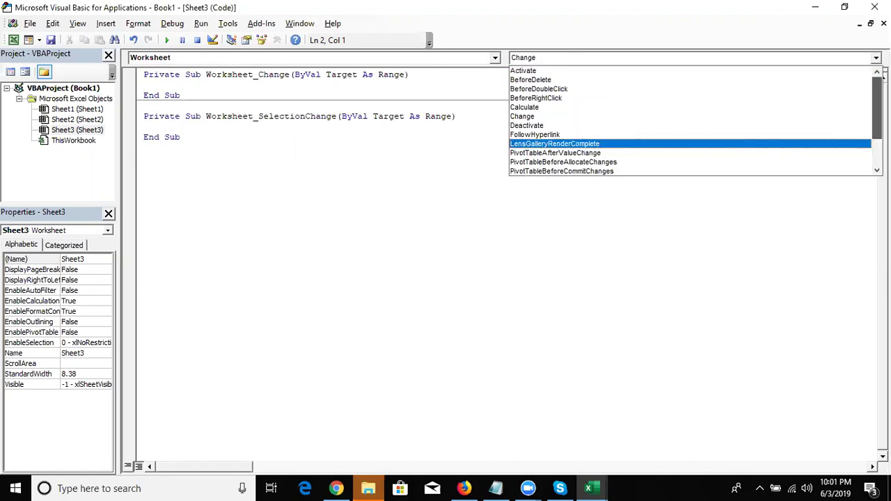
pyautogui.click(787, 72)
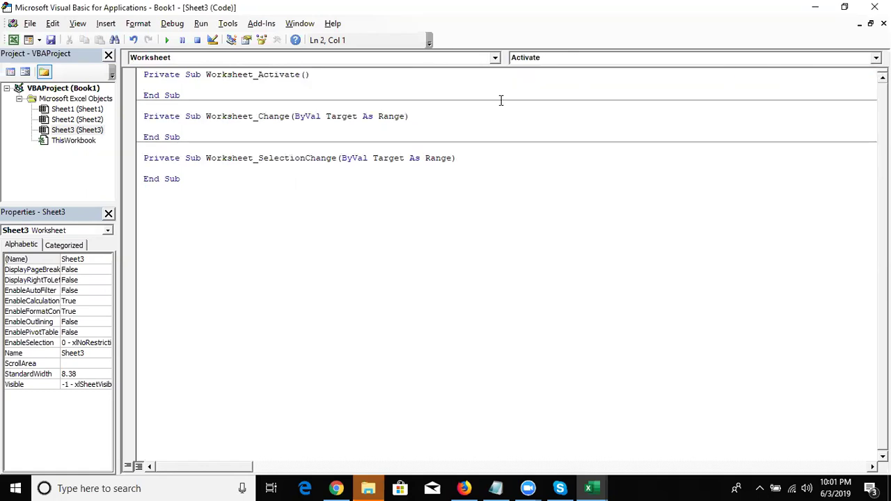
pyautogui.press('Down')
pyautogui.press('Down')
pyautogui.hotkey('shift', 'Down')
pyautogui.hotkey('shift', 'Down')
pyautogui.hotkey('shift', 'Down')
pyautogui.hotkey('shift', 'Down')
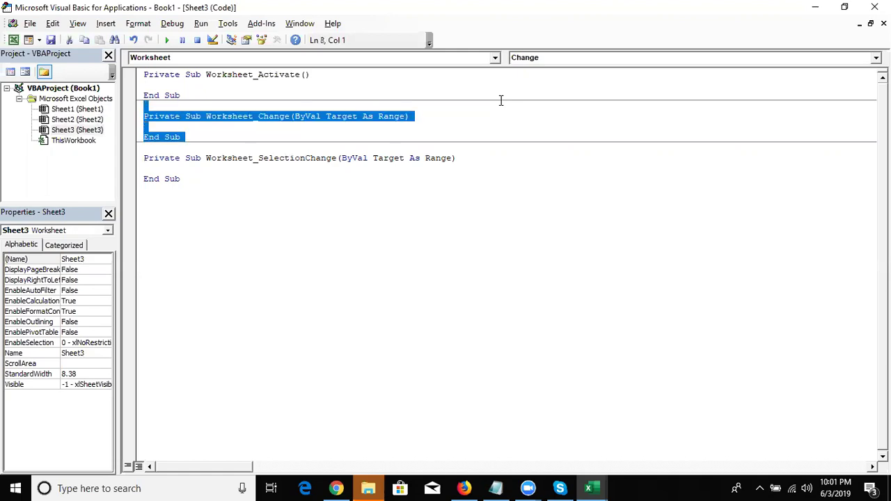
pyautogui.hotkey('shift', 'Down')
pyautogui.hotkey('shift', 'Down')
pyautogui.hotkey('shift', 'Down')
pyautogui.hotkey('shift', 'Down')
pyautogui.press('Delete')
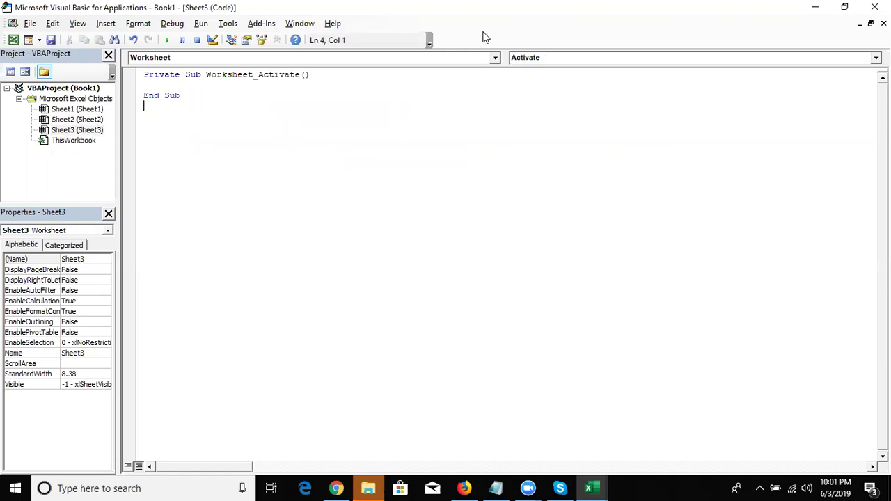
# Declare fn As Variant and start a Do Until fn=12 loop.
pyautogui.press('Return')
pyautogui.press('Return')
pyautogui.press('Return')
pyautogui.press('Up')
pyautogui.press('Up')
pyautogui.write('di')
pyautogui.write('m fn as ve')
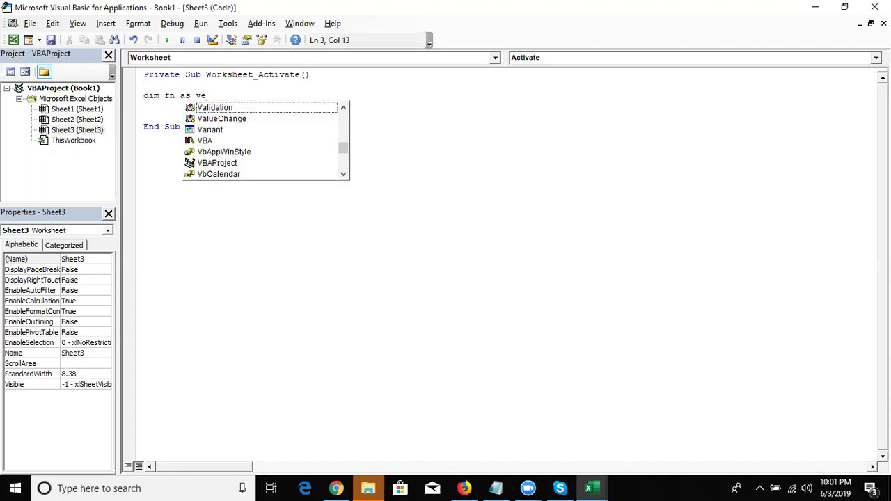
pyautogui.press('Down')
pyautogui.press('Down')
pyautogui.press('Down')
pyautogui.press('Return')
pyautogui.press('Return')
pyautogui.write('do wh')
pyautogui.press('BackSpace')
pyautogui.press('BackSpace')
pyautogui.write('until fn=12')
pyautogui.press('Return')
pyautogui.press('Return')
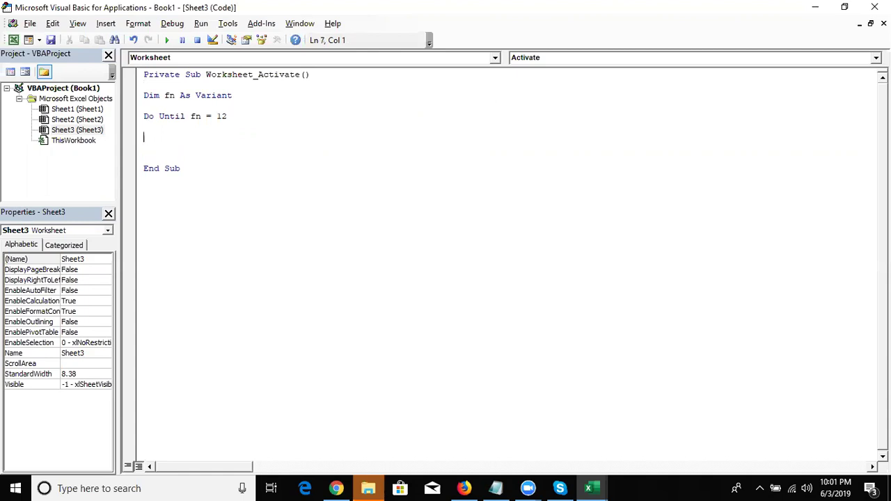
# Add fn=InputBox("Enter Password") and Loop, then open Sheet3 in Excel to trigger it.
pyautogui.write('fn=inp')
pyautogui.write('utboax')
pyautogui.press('BackSpace')
pyautogui.press('BackSpace')
pyautogui.write('x(')
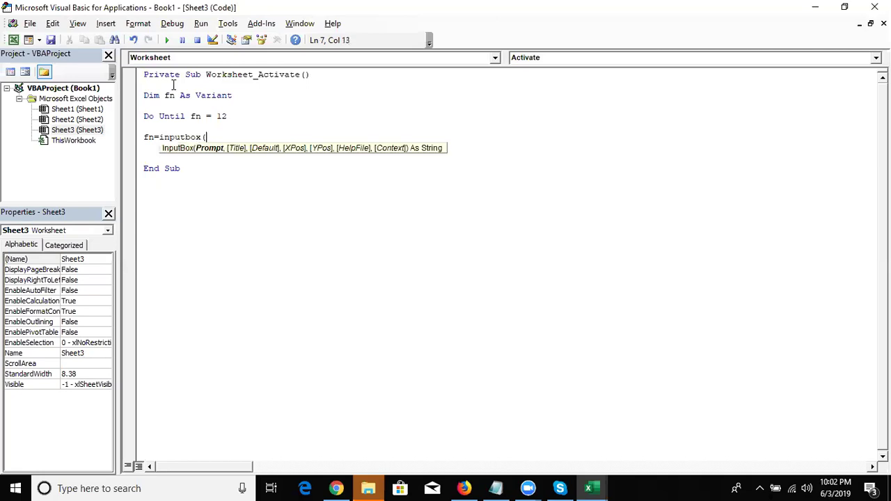
pyautogui.write('"Enter ')
pyautogui.write('Pass')
pyautogui.write('word")')
pyautogui.press('Return')
pyautogui.press('Return')
pyautogui.write('1oop')
pyautogui.press('Return')
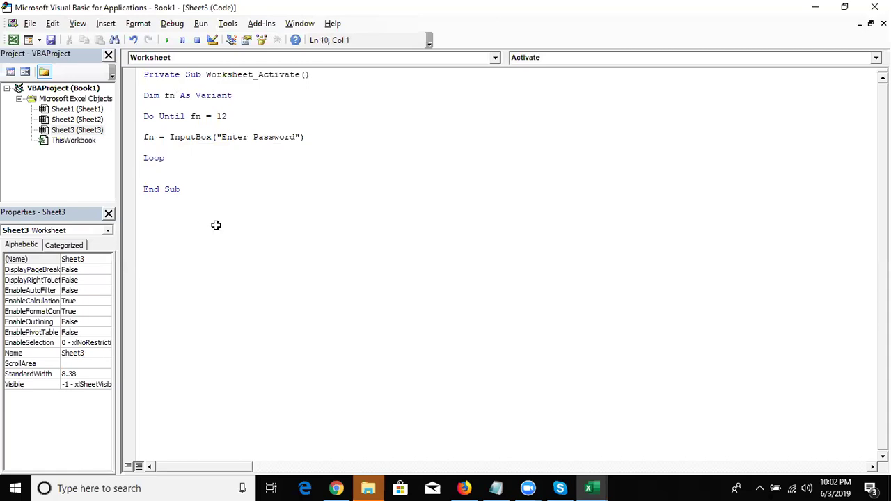
pyautogui.hotkey('alt', 'F11')
pyautogui.click(172, 452)
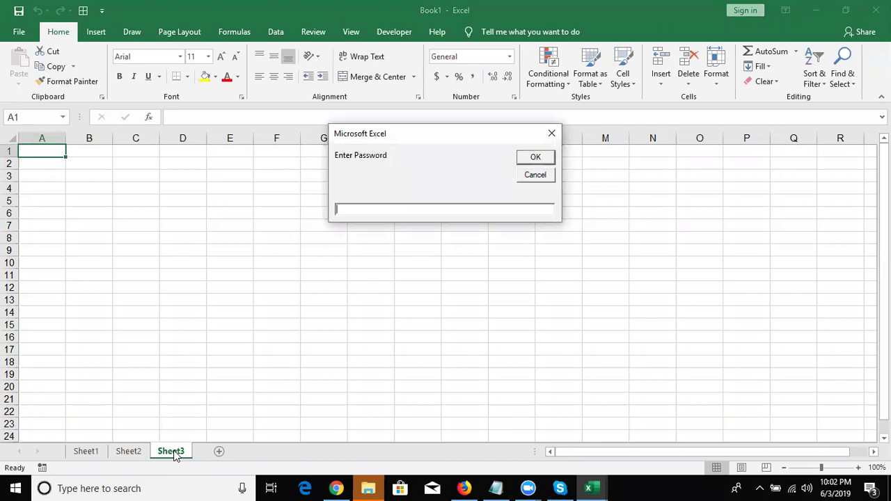
pyautogui.write('14')
pyautogui.press('Return')
pyautogui.write('12')
pyautogui.press('Return')
pyautogui.press('Return')
pyautogui.press('Return')
pyautogui.hotkey('alt', 'F11')
pyautogui.press('Up')
pyautogui.press('Up')
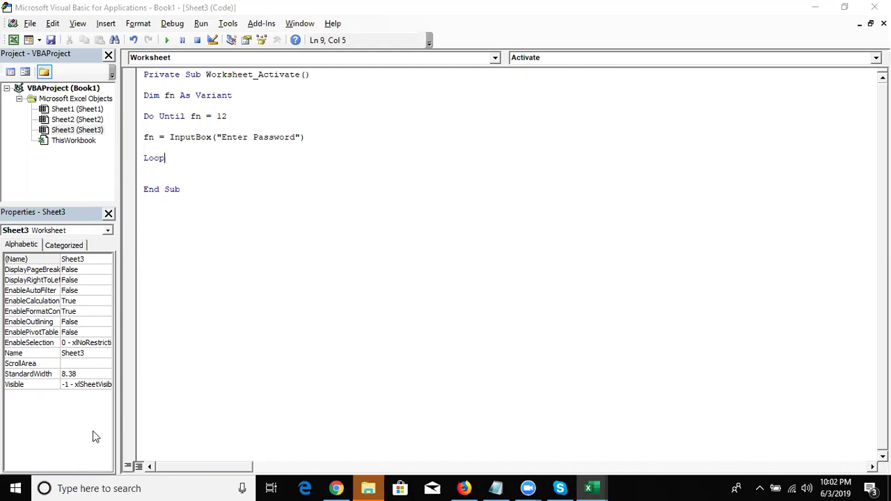
pyautogui.doubleClick(177, 116)
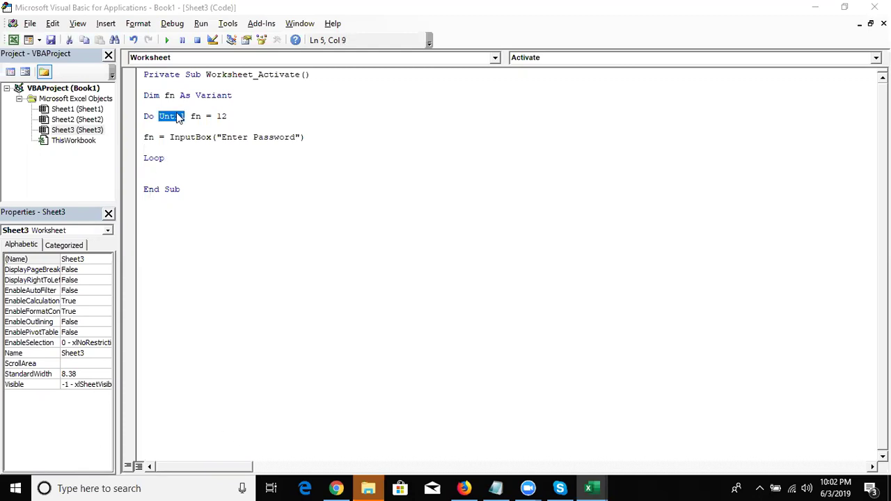
pyautogui.write('while')
pyautogui.click(199, 159)
pyautogui.click(210, 117)
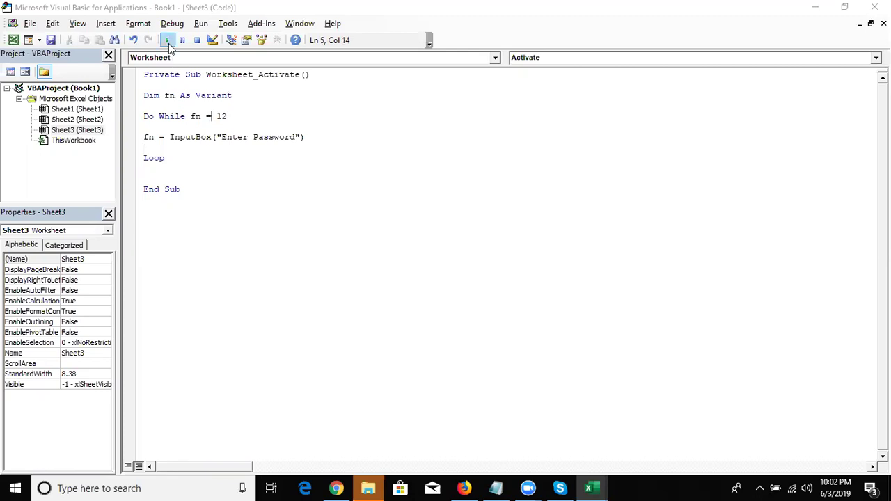
pyautogui.click(169, 44)
pyautogui.doubleClick(208, 118)
pyautogui.write('<>')
pyautogui.click(211, 158)
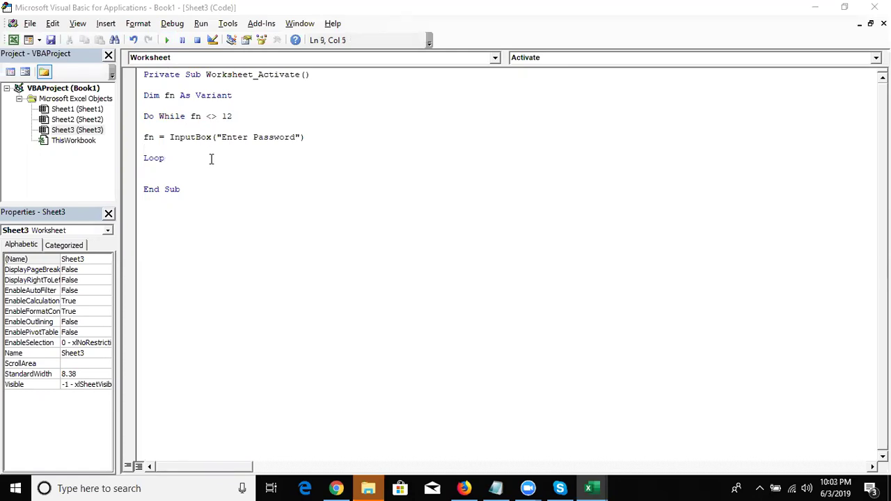
pyautogui.click(203, 126)
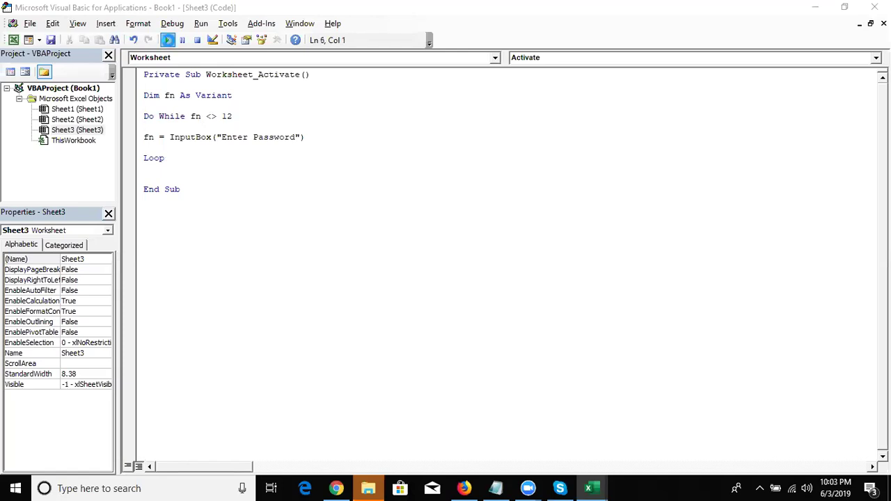
pyautogui.click(168, 40)
pyautogui.write('12')
pyautogui.press('Return')
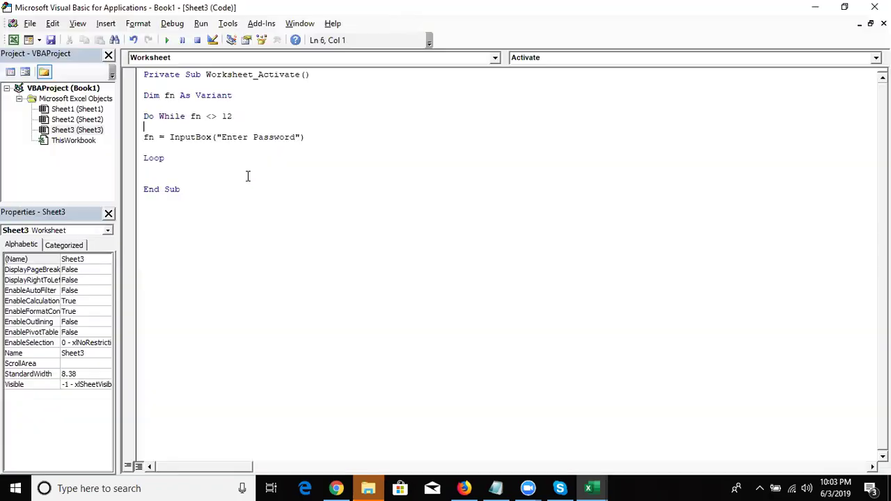
pyautogui.hotkey('alt', 'F11')
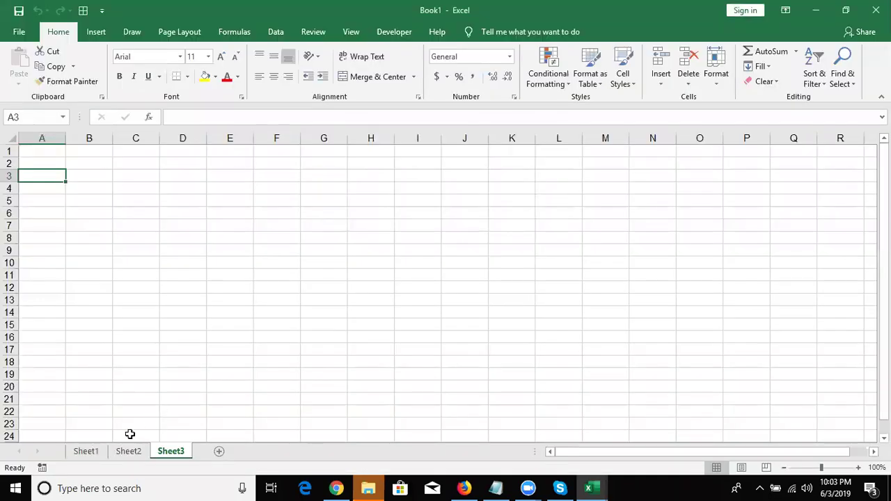
pyautogui.click(131, 451)
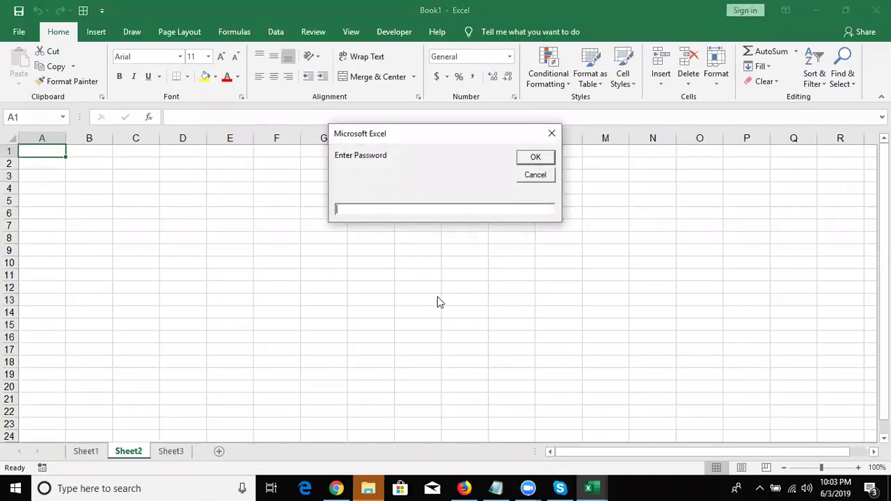
pyautogui.write('12')
pyautogui.press('Return')
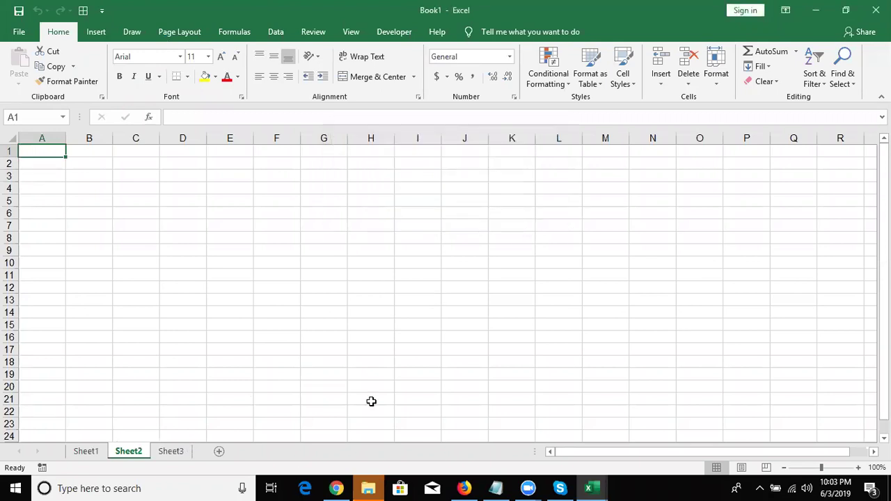
pyautogui.click(174, 457)
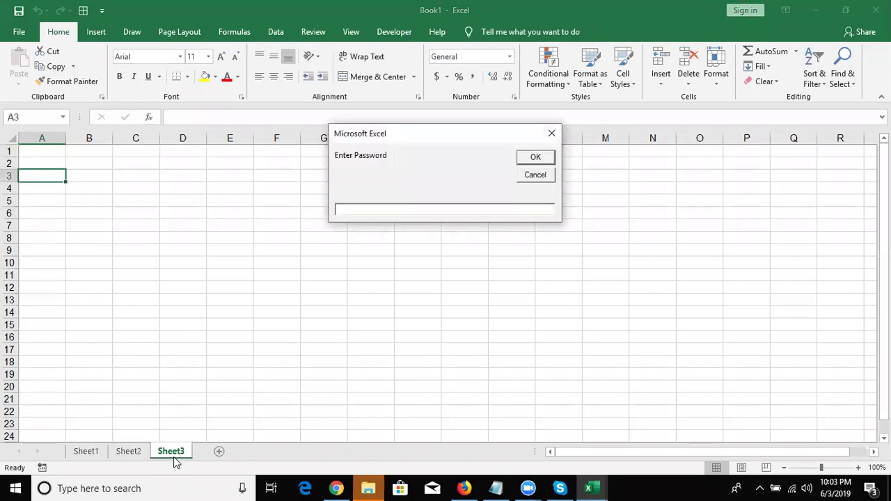
pyautogui.write('12')
pyautogui.press('Return')
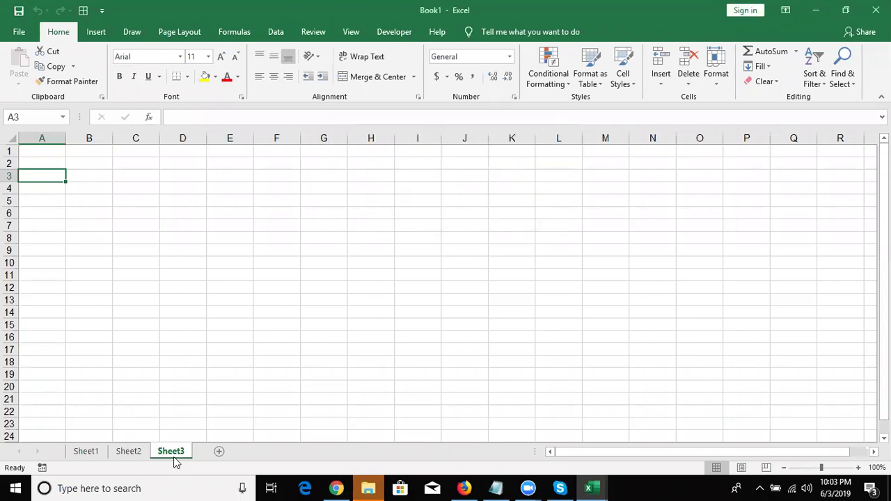
pyautogui.hotkey('alt', 'F11')
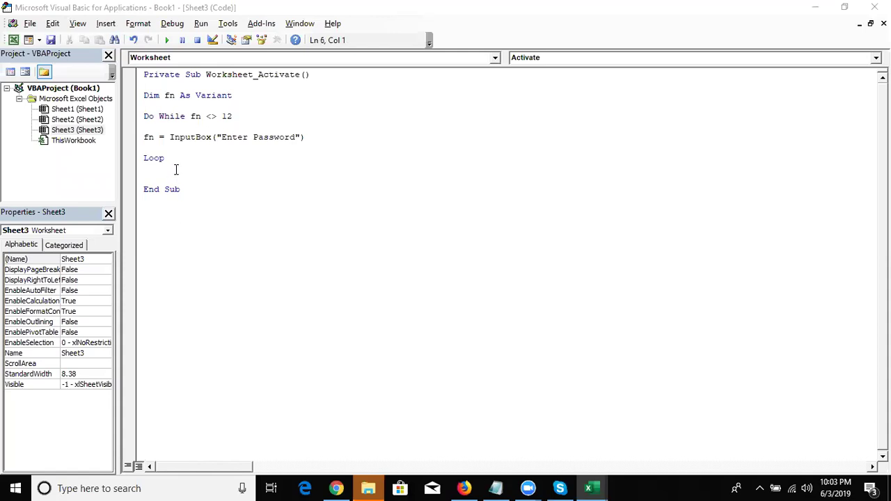
# Change the loop condition from While fn <> 12 to Do Until fn = 12.
pyautogui.doubleClick(210, 116)
pyautogui.doubleClick(227, 116)
pyautogui.click(202, 117)
pyautogui.doubleClick(195, 116)
pyautogui.click(136, 143)
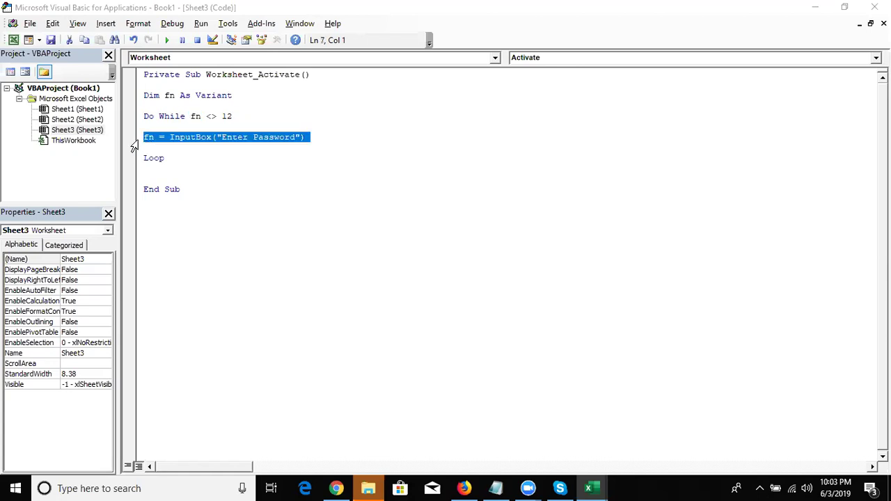
pyautogui.doubleClick(174, 117)
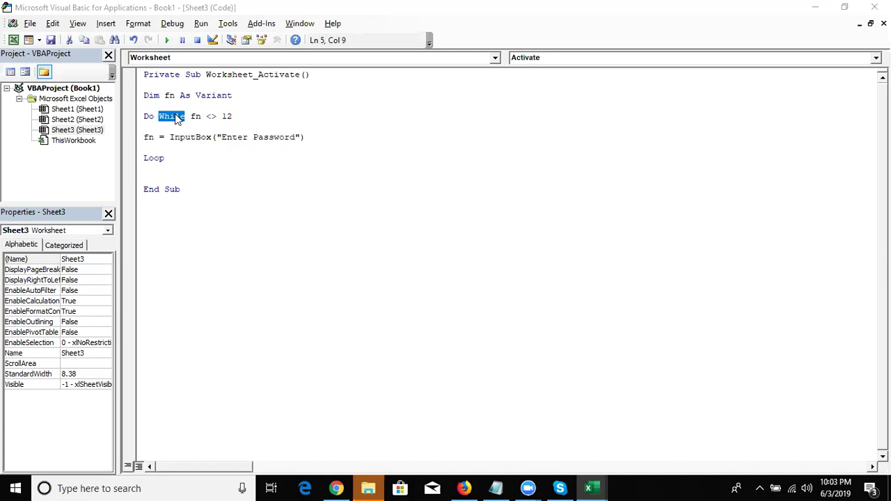
pyautogui.write('until')
pyautogui.click(197, 156)
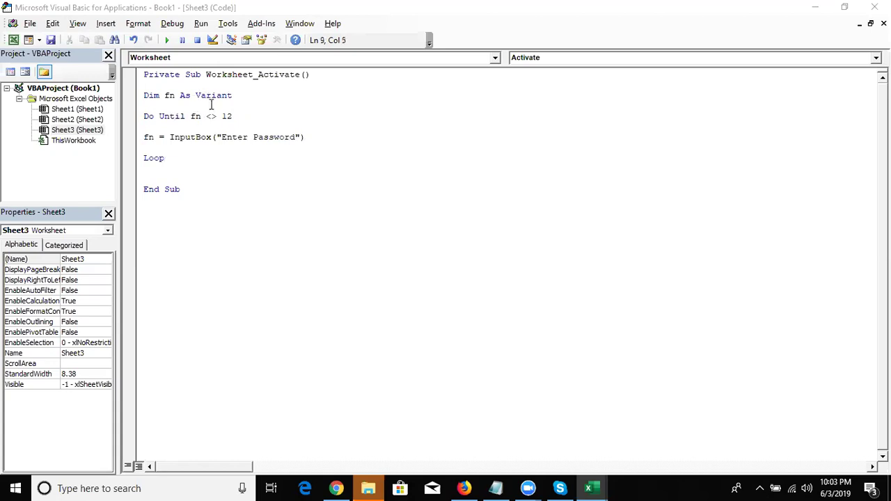
pyautogui.doubleClick(211, 116)
pyautogui.write('=')
pyautogui.click(214, 154)
# Review the Do Until fn = 12 condition and the password prompt line.
pyautogui.hotkey('ctrl', 'a')
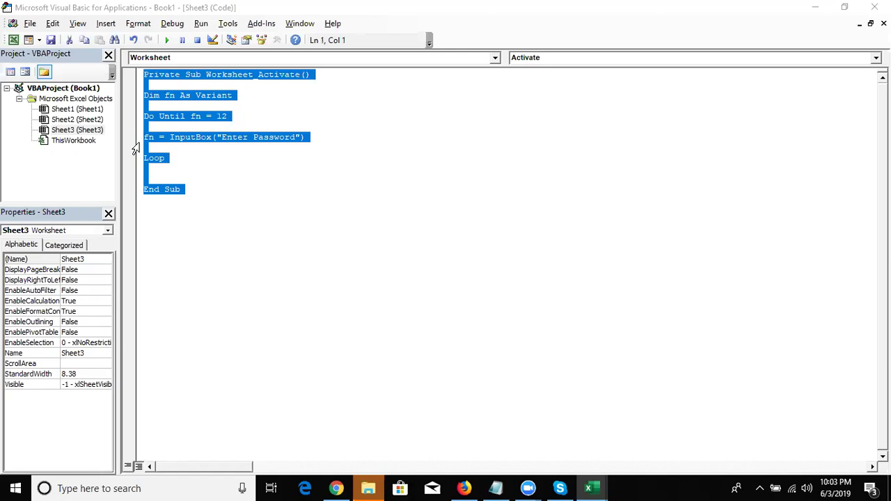
pyautogui.click(136, 139)
pyautogui.doubleClick(199, 118)
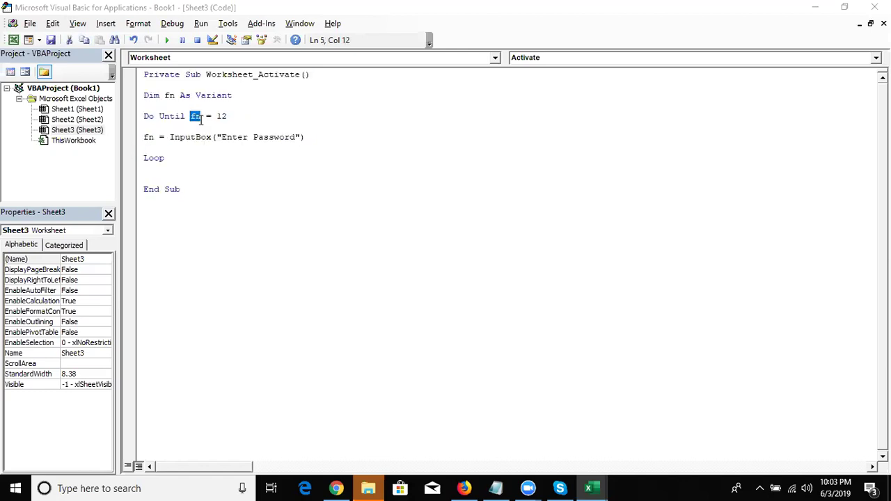
pyautogui.click(136, 142)
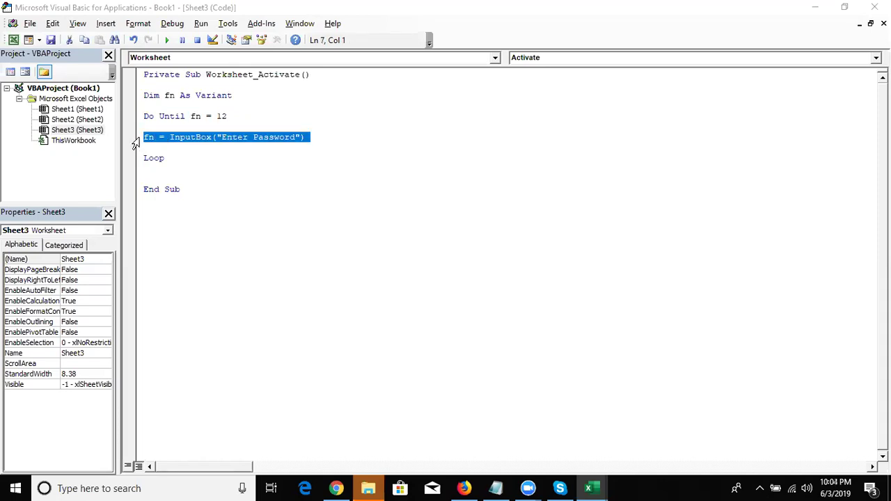
pyautogui.click(202, 117)
pyautogui.doubleClick(202, 117)
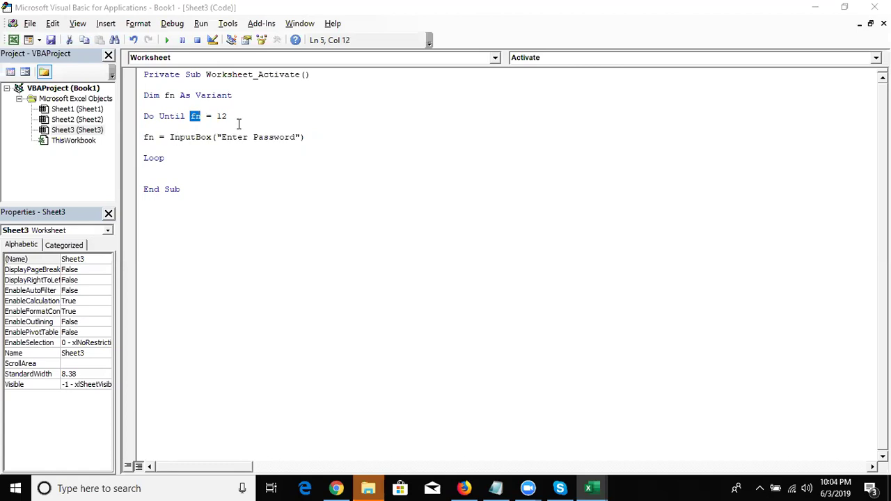
pyautogui.click(149, 137)
pyautogui.doubleClick(174, 118)
pyautogui.doubleClick(197, 119)
pyautogui.doubleClick(223, 117)
pyautogui.click(194, 123)
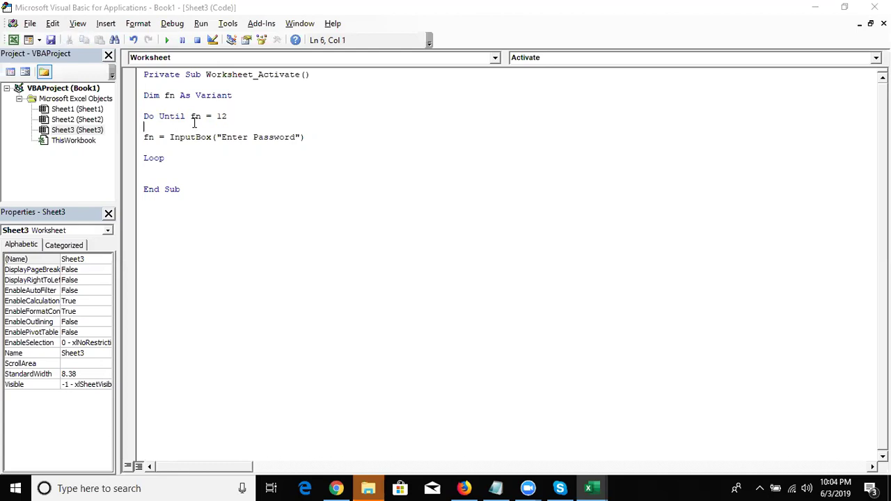
# Set and then clear a breakpoint on the InputBox line, then return to Excel with Alt+F11.
pyautogui.click(133, 140)
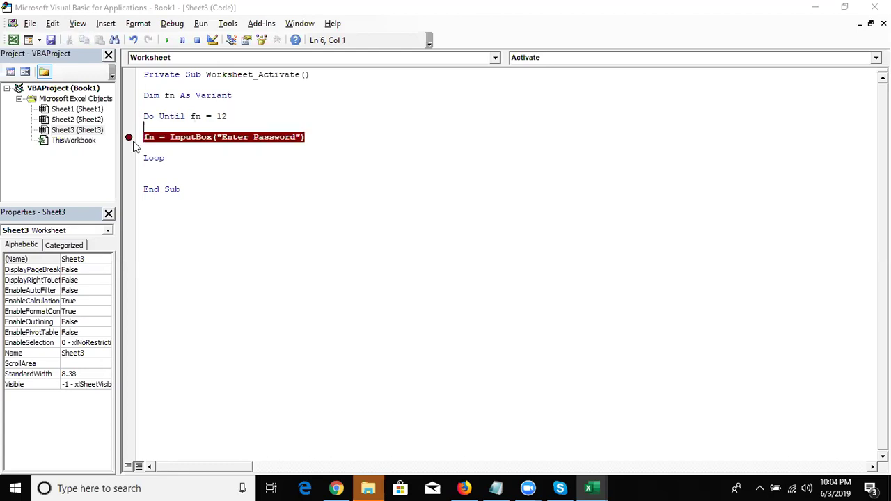
pyautogui.click(132, 139)
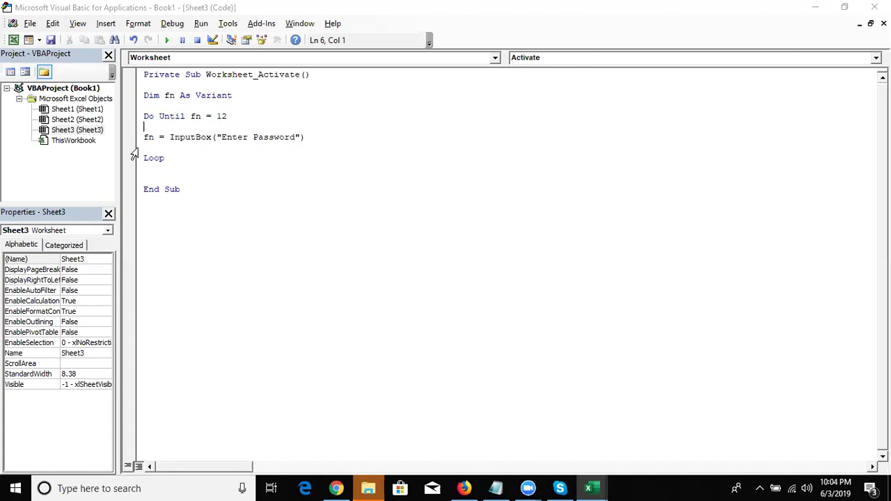
pyautogui.click(154, 228)
pyautogui.hotkey('alt', 'F11')
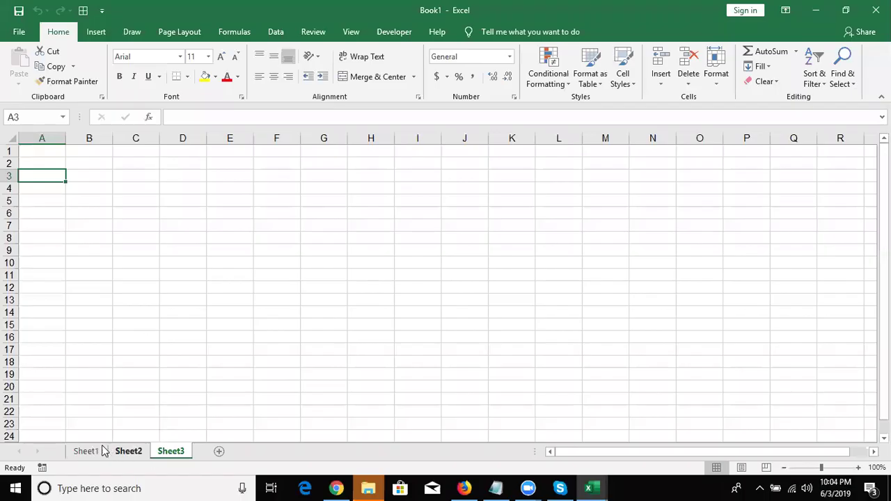
# Create a Worksheet_SelectionChange macro in Sheet1's code module.
pyautogui.click(96, 453)
pyautogui.click(101, 223)
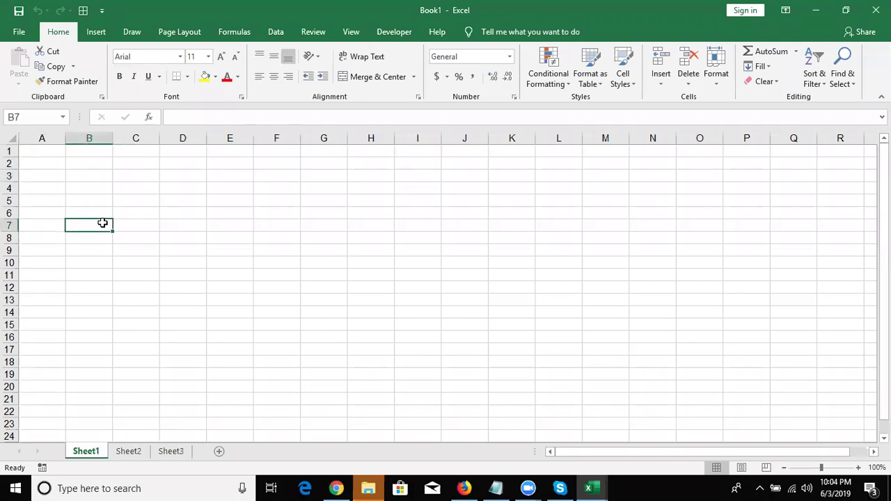
pyautogui.hotkey('alt', 'Tab')
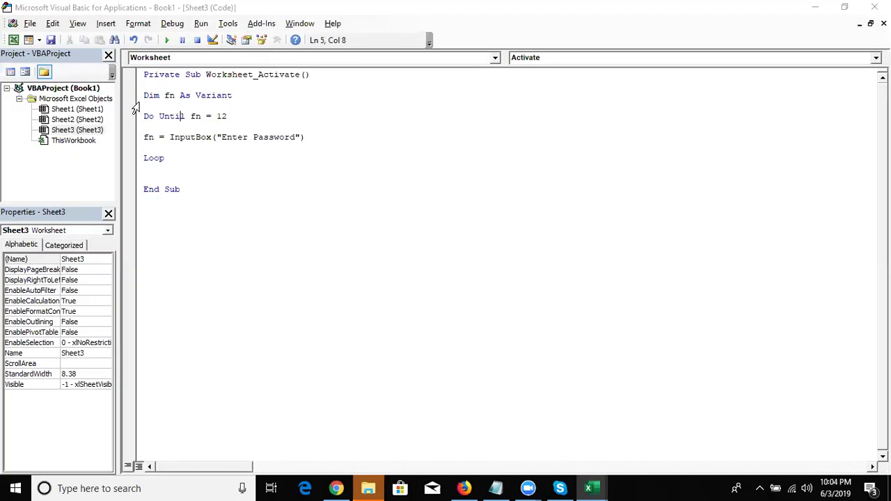
pyautogui.doubleClick(99, 110)
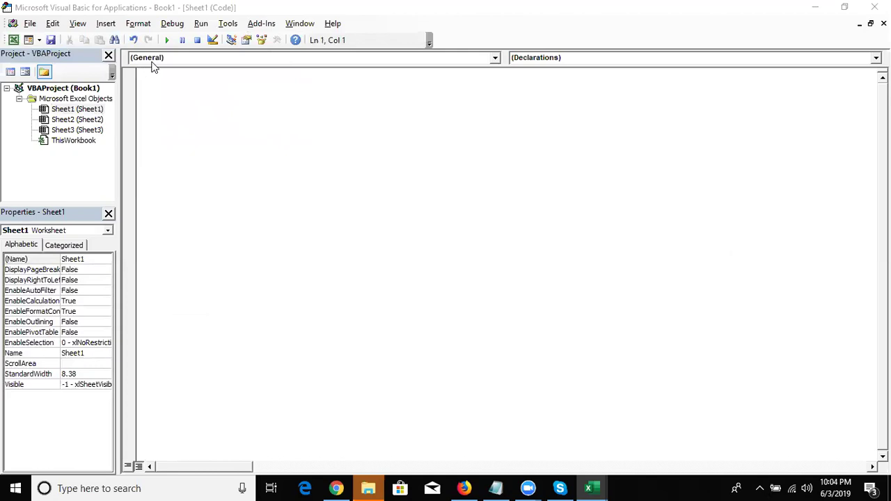
pyautogui.click(151, 59)
pyautogui.click(158, 80)
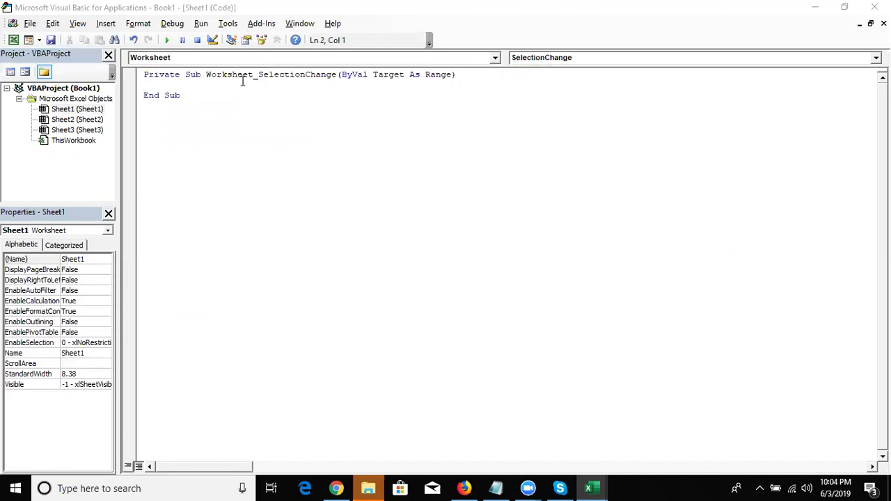
# Write ActiveCell.Interior.Color = vbRed inside the SelectionChange macro.
pyautogui.press('Return')
pyautogui.press('Return')
pyautogui.write('vecell.')
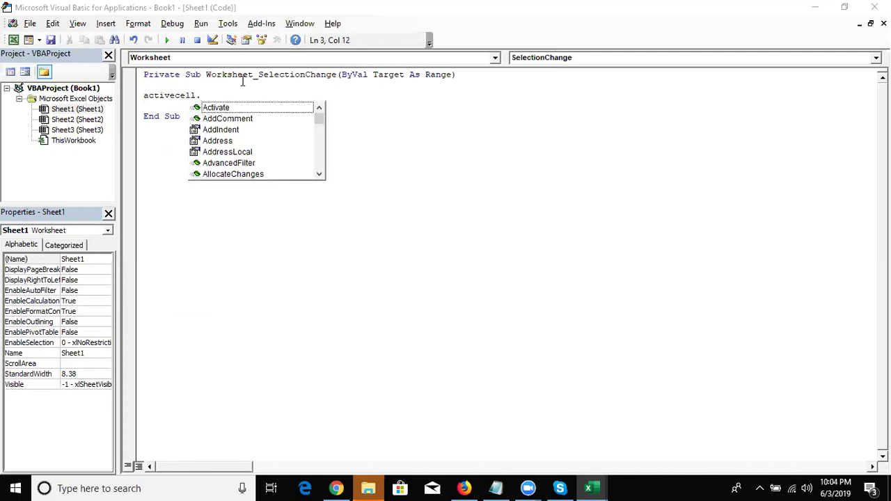
pyautogui.write('in')
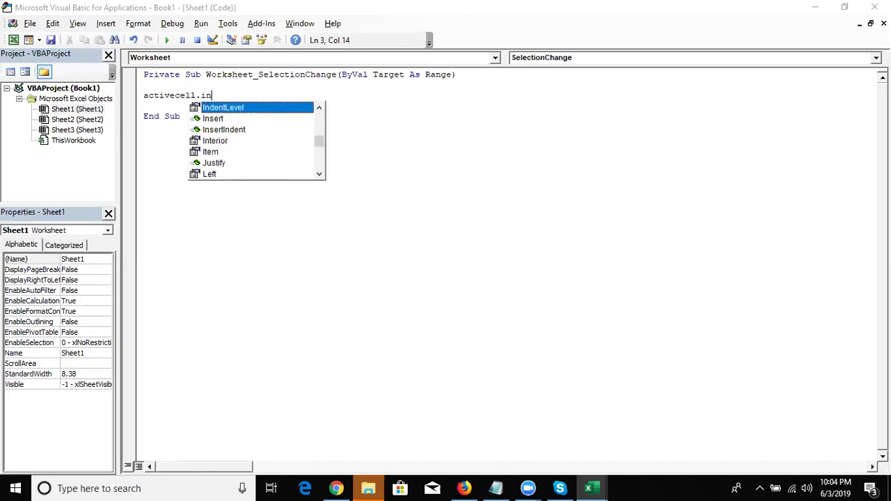
pyautogui.press('Down')
pyautogui.press('Down')
pyautogui.press('Down')
pyautogui.press('Tab')
pyautogui.write('.co')
pyautogui.press('Tab')
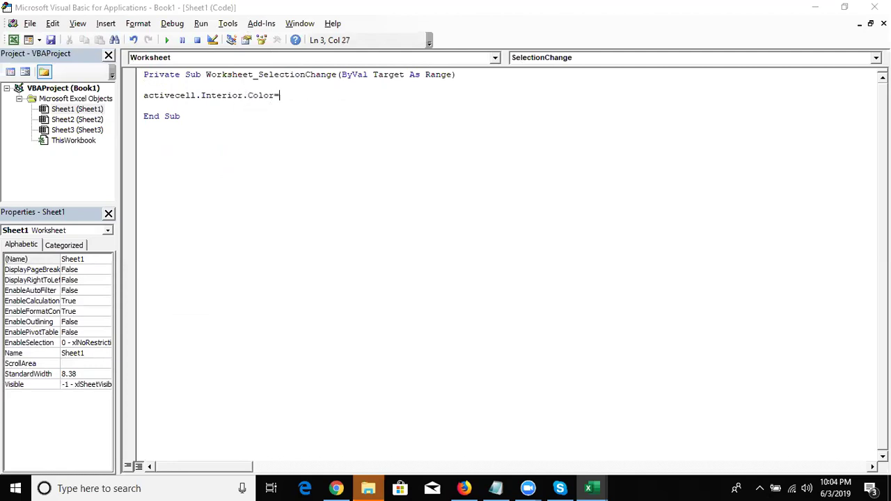
pyautogui.press('Down')
# Test the macro in Excel by selecting F4 and D8.
pyautogui.hotkey('alt', 'F11')
pyautogui.click(275, 186)
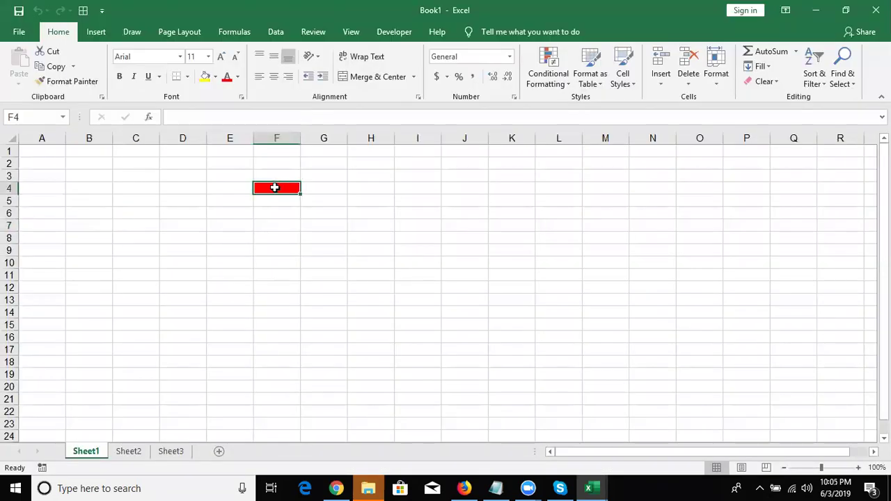
pyautogui.click(167, 238)
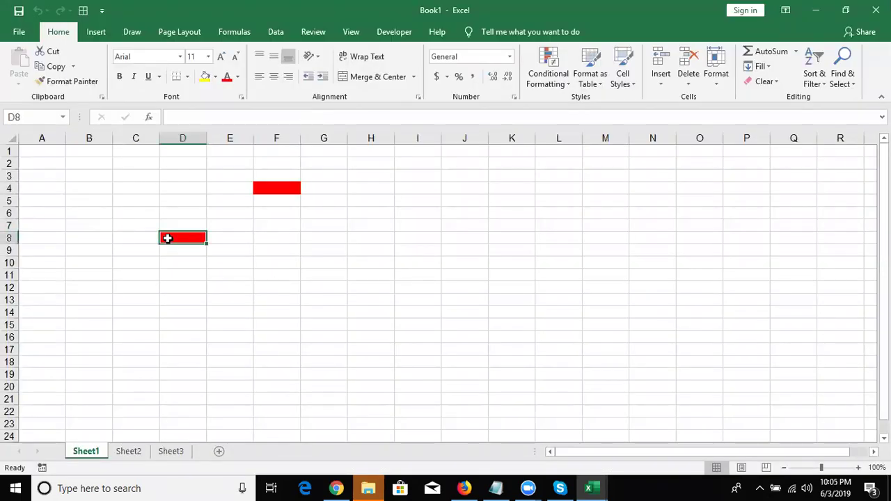
# Add a new sheet with headers Name in A1 and Jan to Apr filled across B1:E1.
pyautogui.click(220, 451)
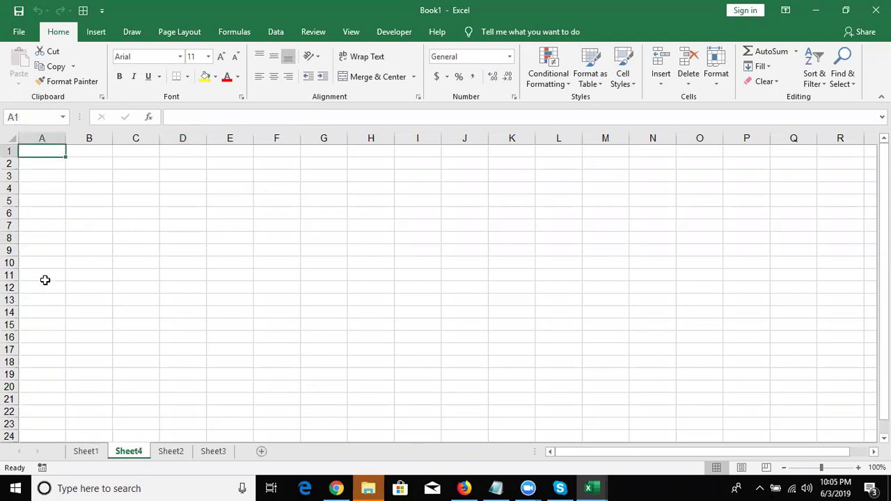
pyautogui.write('M')
pyautogui.press('BackSpace')
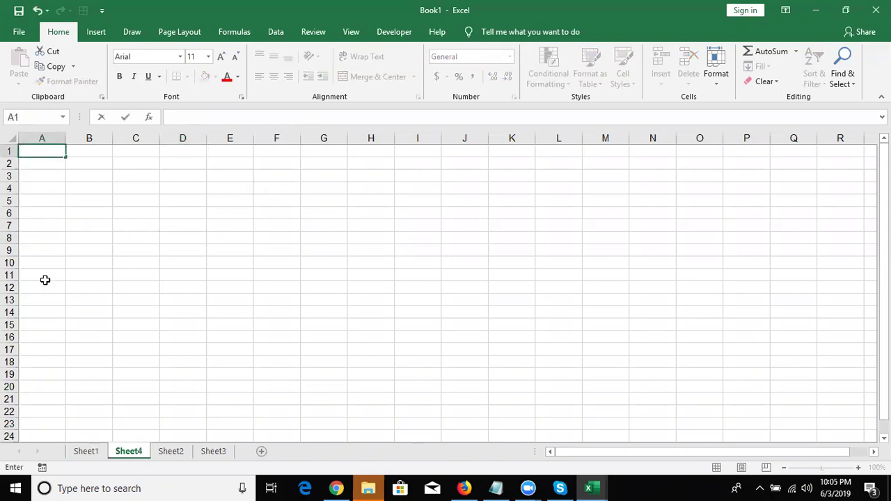
pyautogui.write('Name')
pyautogui.press('Tab')
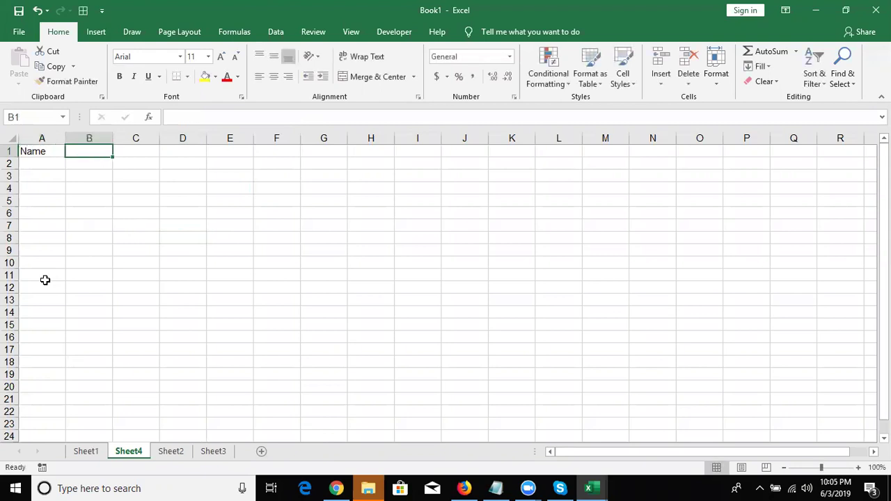
pyautogui.write('Jan')
pyautogui.press('Return')
pyautogui.press('Up')
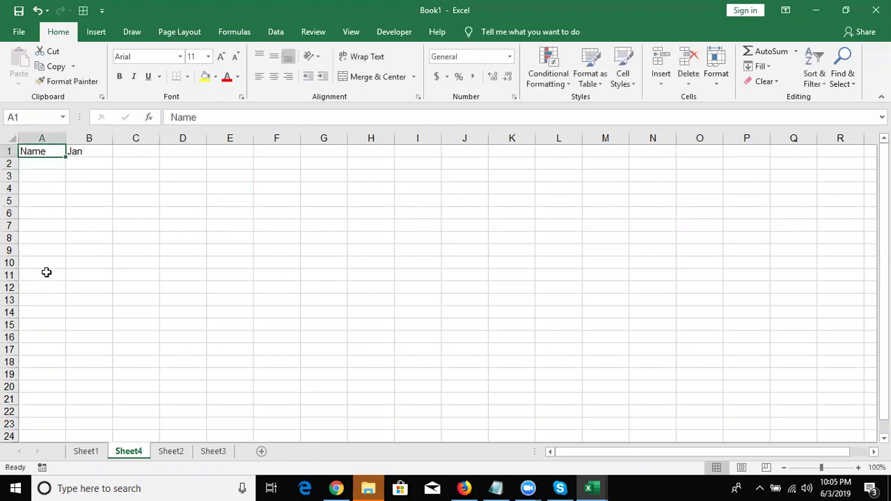
pyautogui.click(72, 159)
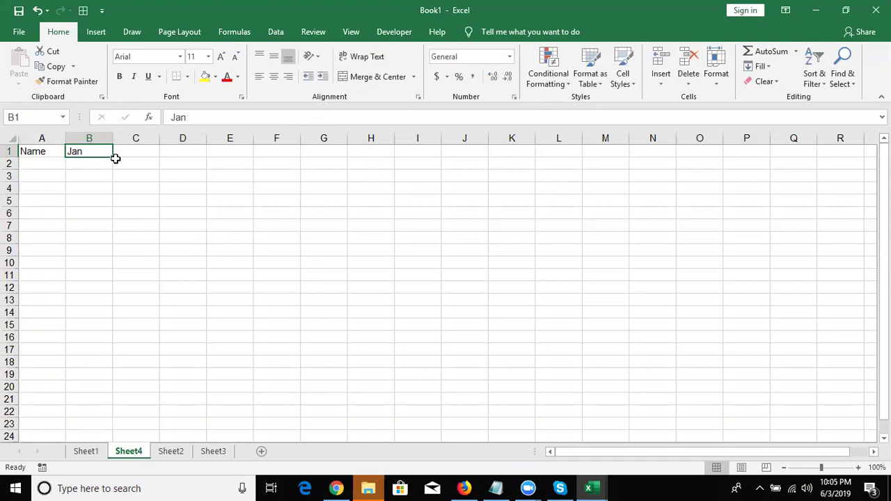
pyautogui.moveTo(114, 158); pyautogui.dragTo(250, 163)
pyautogui.click(54, 174)
# Enter a first name in A2 and fill the name list down to A13.
pyautogui.press('Up')
pyautogui.write('Puja')
pyautogui.press('Return')
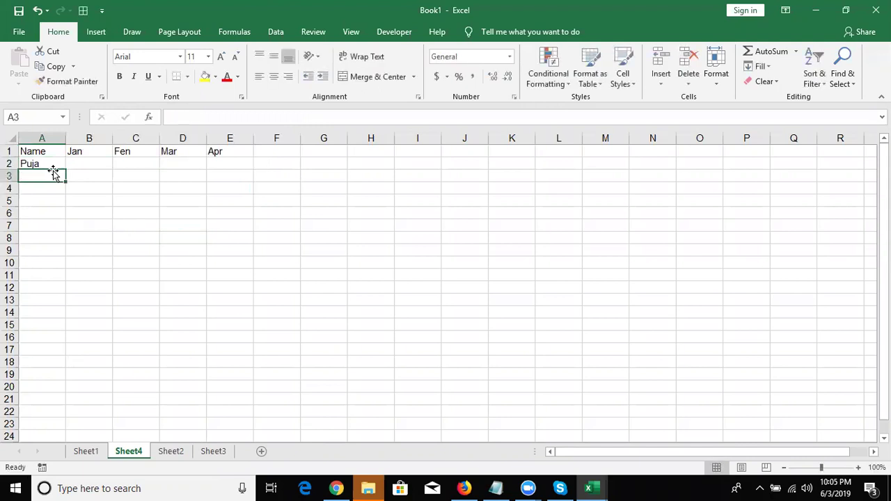
pyautogui.click(62, 164)
pyautogui.moveTo(66, 170)
pyautogui.mouseDown()
pyautogui.moveTo(53, 297)
pyautogui.moveTo(51, 265)
pyautogui.moveTo(50, 288)
pyautogui.moveTo(66, 309)
pyautogui.mouseUp()
pyautogui.click(103, 168)
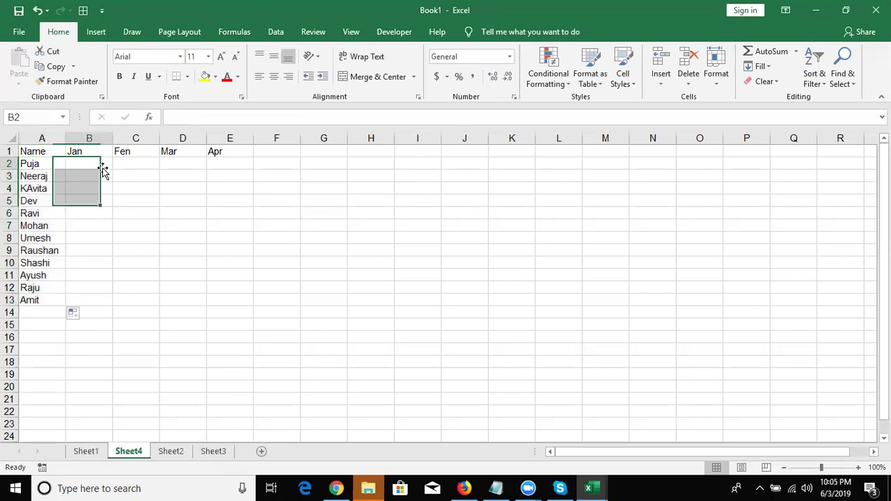
# Enter =RANDBETWEEN(10,90) in B2 and fill it across B2:E13.
pyautogui.write('=ra')
pyautogui.press('Down')
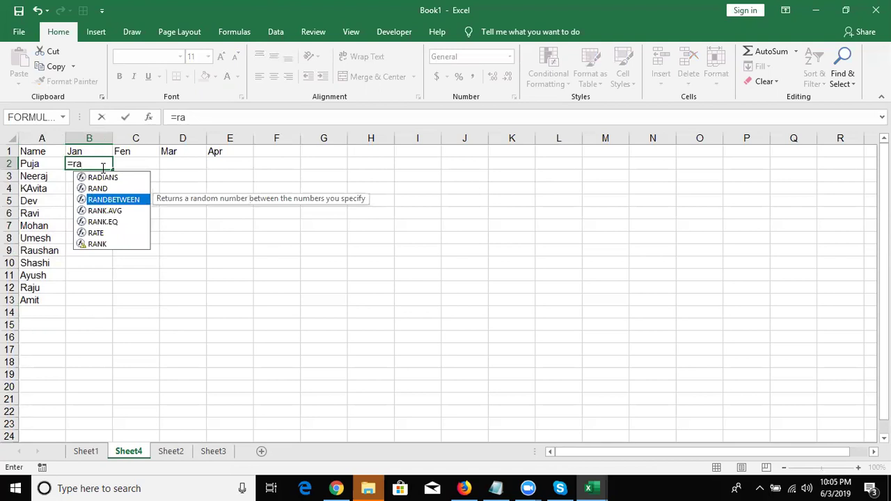
pyautogui.press('Tab')
pyautogui.write('10,9')
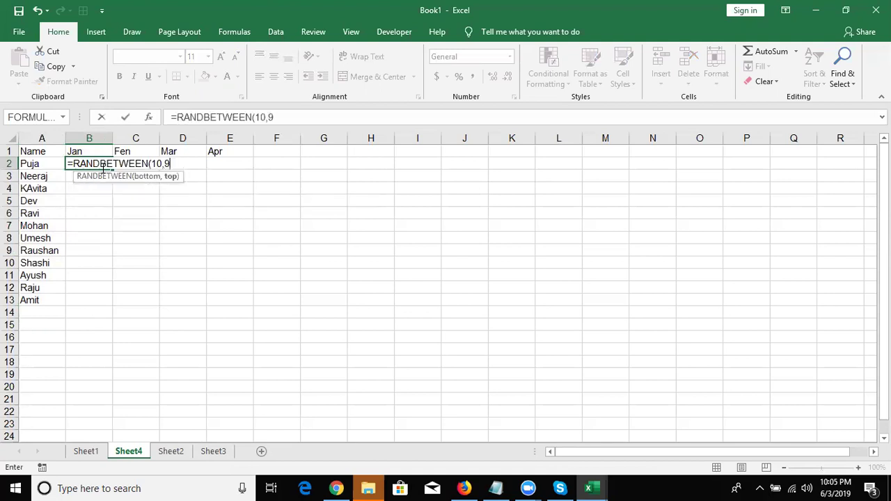
pyautogui.write('0)')
pyautogui.hotkey('ctrl', 'Return')
pyautogui.hotkey('shift', 'Right')
pyautogui.hotkey('shift', 'Right')
pyautogui.hotkey('shift', 'Right')
pyautogui.hotkey('shift', 'Down')
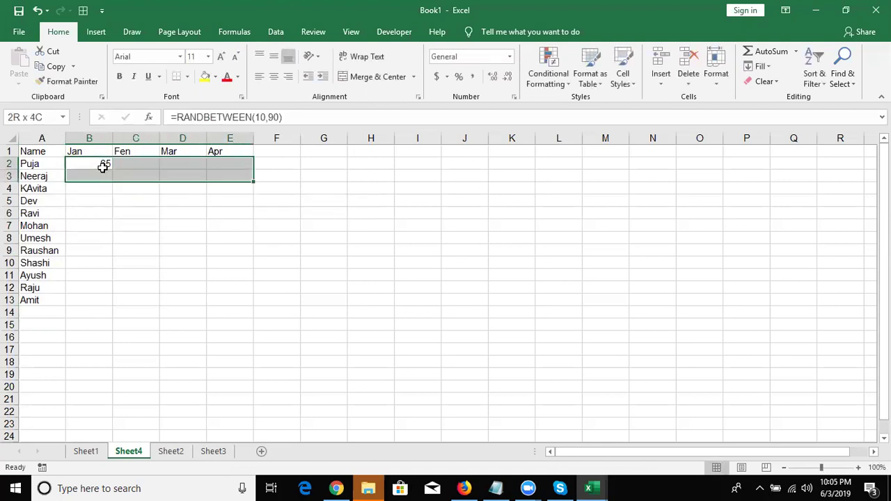
pyautogui.hotkey('shift', 'Down')
pyautogui.hotkey('shift', 'Down')
pyautogui.hotkey('shift', 'Down')
pyautogui.hotkey('shift', 'Down')
pyautogui.hotkey('shift', 'Down')
pyautogui.hotkey('shift', 'Down')
pyautogui.hotkey('shift', 'Down')
pyautogui.hotkey('ctrl', 'd')
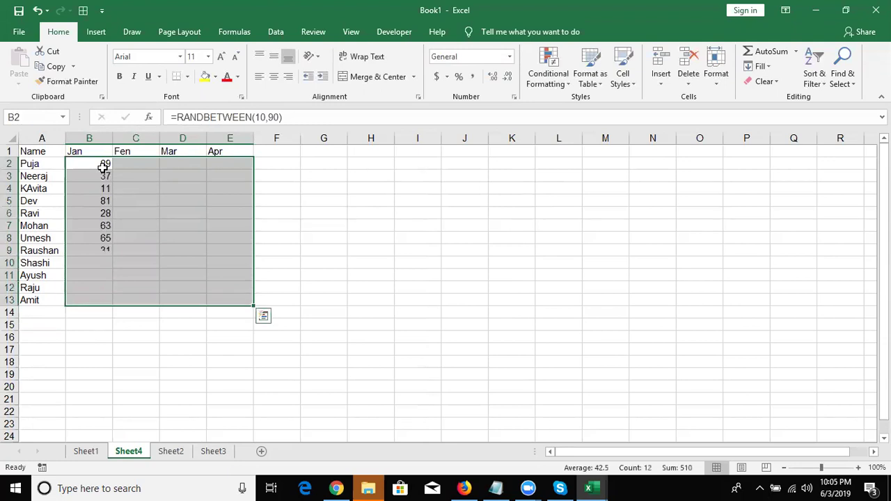
pyautogui.hotkey('ctrl', 'r')
# Copy B2:E13 and paste it back as fixed values.
pyautogui.hotkey('ctrl', 'c')
pyautogui.click(19, 82)
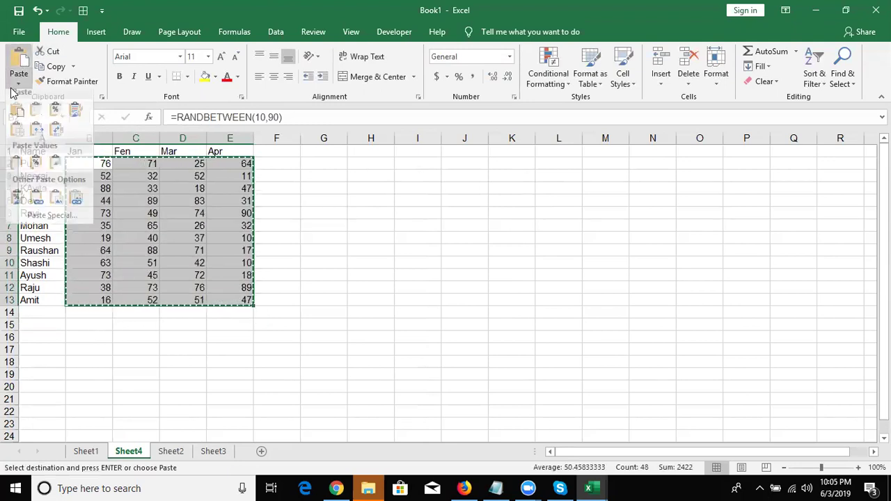
pyautogui.click(17, 169)
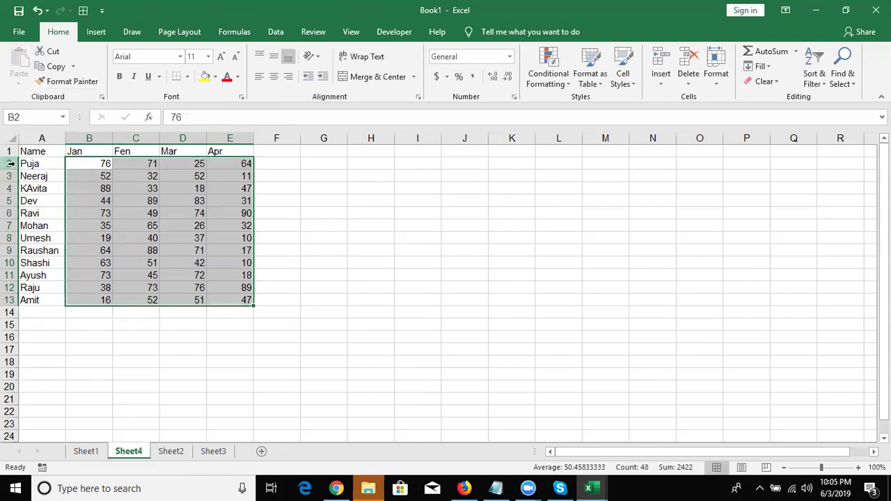
# Copy the header row A1:E1 into row 17.
pyautogui.click(38, 149)
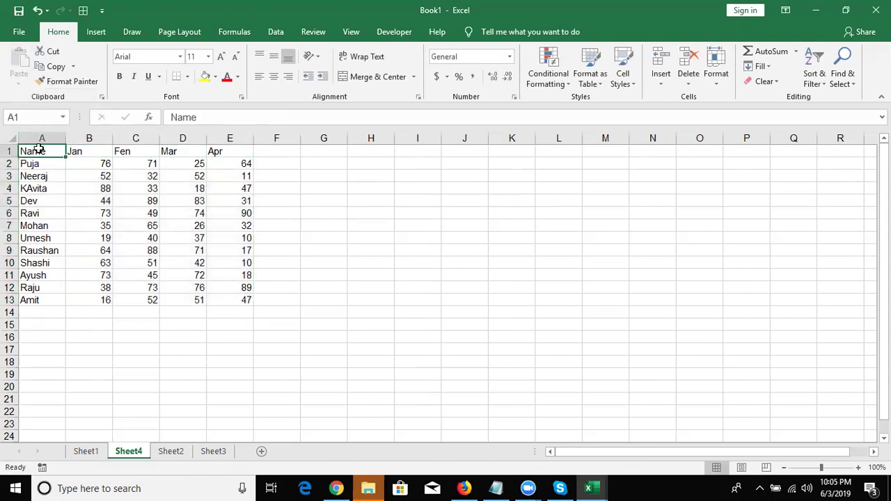
pyautogui.hotkey('ctrl', 'shift', 'Right')
pyautogui.hotkey('ctrl', 'c')
pyautogui.press('Down')
pyautogui.hotkey('ctrl', 'Down')
pyautogui.press('Down')
pyautogui.press('Down')
pyautogui.press('Down')
# Put 1 in A16 and enter =OFFSET(A1,A16,0) in A18.
pyautogui.press('Down')
pyautogui.hotkey('ctrl', 'v')
pyautogui.press('Up')
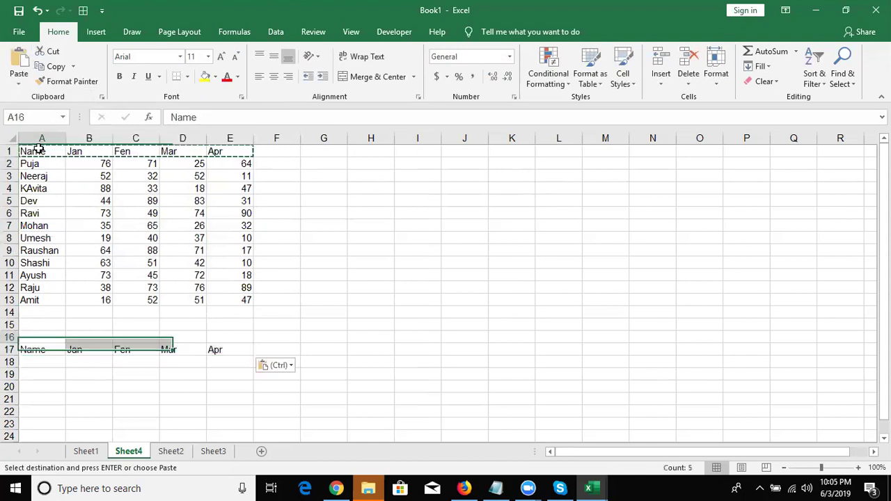
pyautogui.write('1')
pyautogui.press('Return')
pyautogui.press('Down')
pyautogui.write('=off')
pyautogui.press('Tab')
pyautogui.click(37, 146)
pyautogui.write(',')
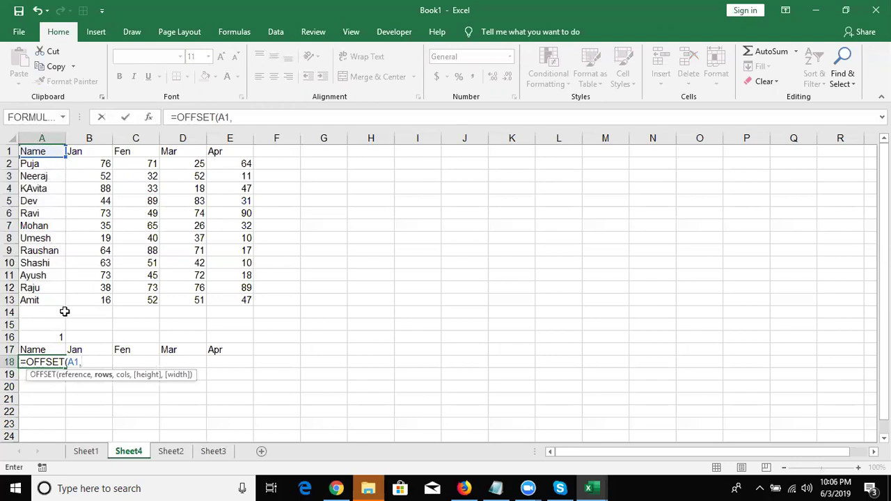
pyautogui.click(52, 338)
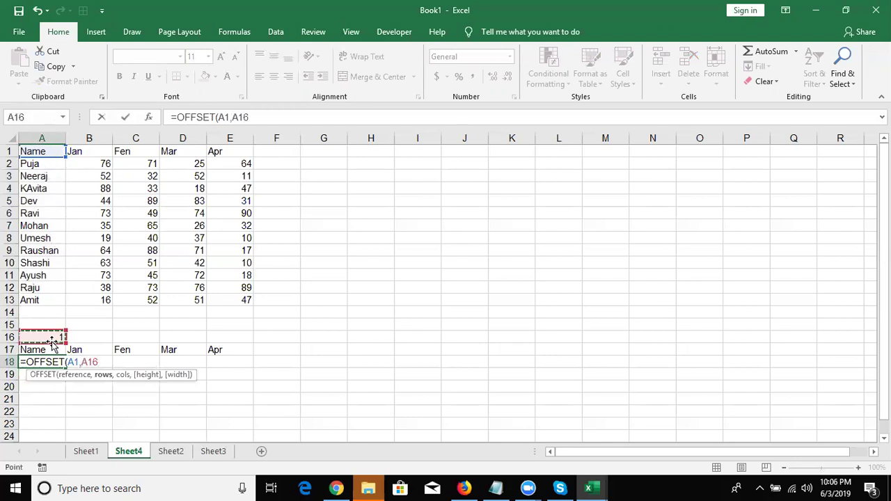
pyautogui.press('Right')
pyautogui.press('BackSpace')
pyautogui.press('BackSpace')
pyautogui.press('BackSpace')
pyautogui.write('0')
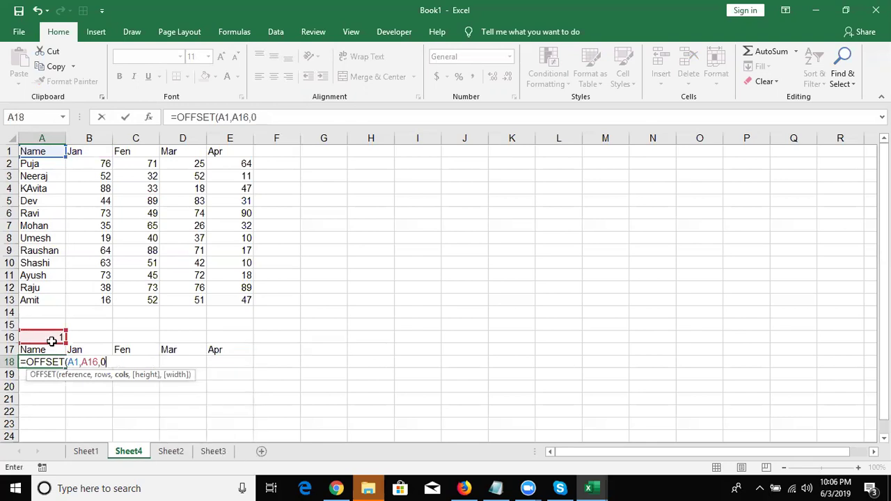
pyautogui.hotkey('ctrl', 'Return')
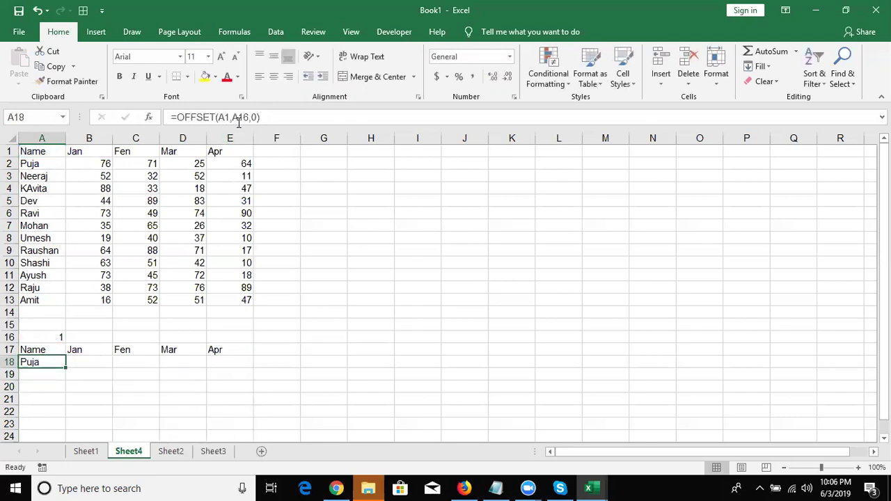
# Make the formula =OFFSET(A1,$A$16,0) and fill it across A18:E18.
pyautogui.click(240, 116)
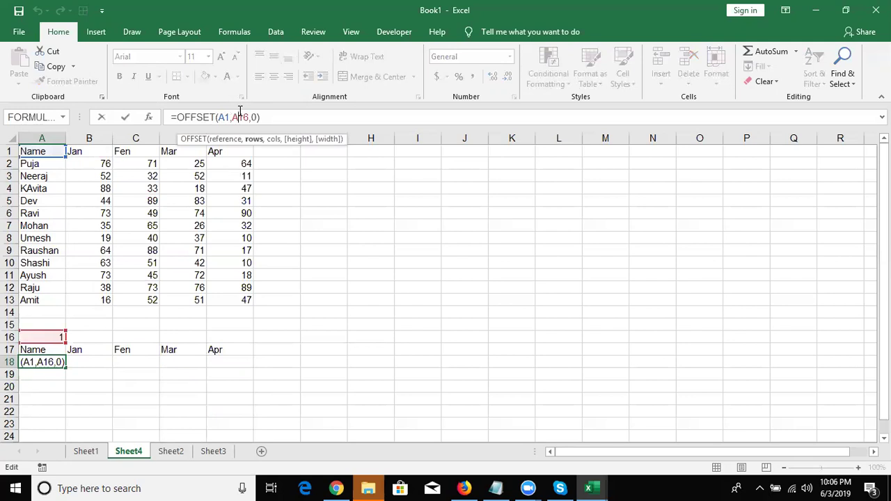
pyautogui.press('F4')
pyautogui.hotkey('ctrl', 'Return')
pyautogui.hotkey('shift', 'Right')
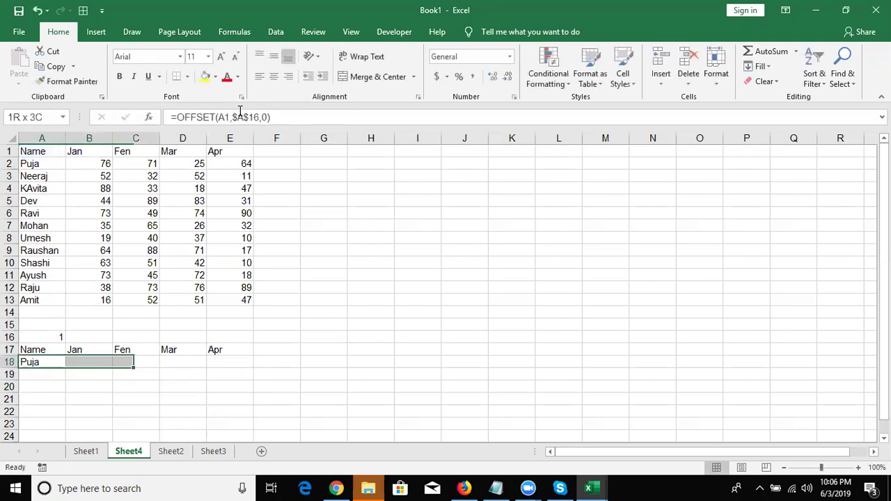
pyautogui.hotkey('shift', 'Right')
pyautogui.hotkey('shift', 'Right')
pyautogui.hotkey('shift', 'Right')
pyautogui.hotkey('ctrl', 'r')
# Set A16 to 2, then 3, and select the lookup table A17:E18.
pyautogui.press('Up')
pyautogui.press('Up')
pyautogui.write('2')
pyautogui.press('Return')
pyautogui.press('Up')
pyautogui.write('3')
pyautogui.press('Return')
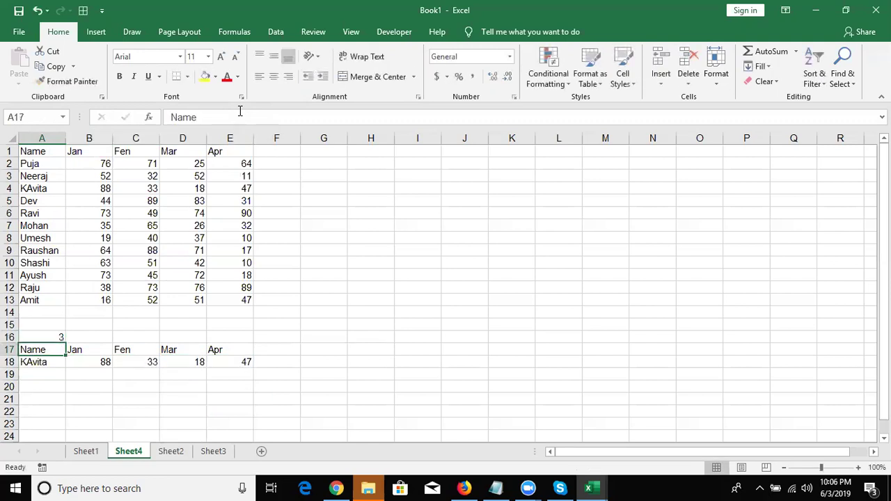
pyautogui.hotkey('ctrl', 'shift', 'Right')
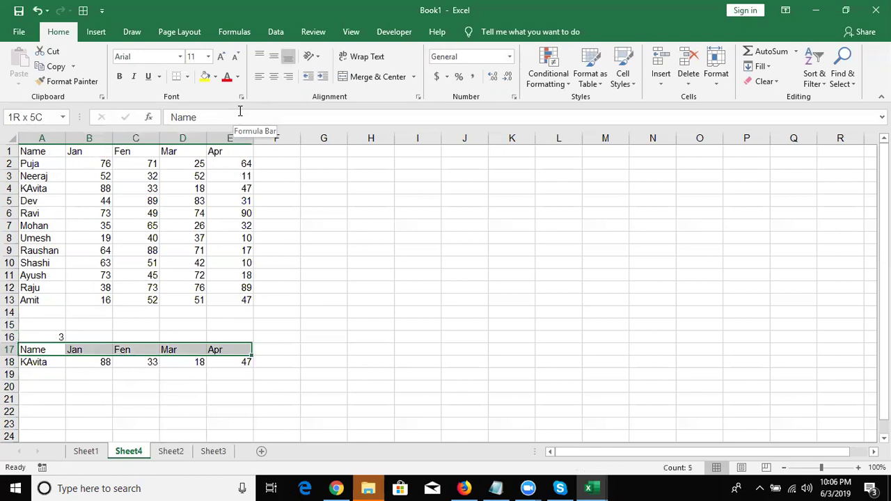
pyautogui.hotkey('ctrl', 'shift', 'Down')
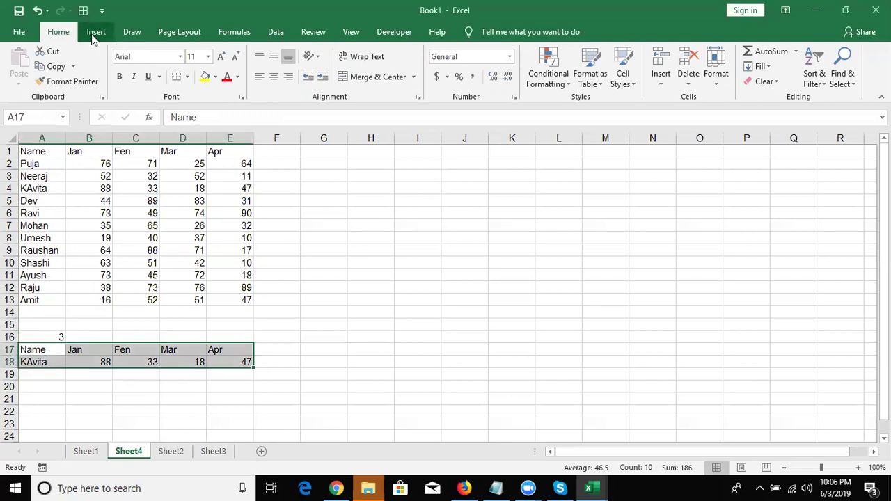
# Insert a clustered column chart of A17:E18 and apply a striped blue chart style.
pyautogui.click(96, 32)
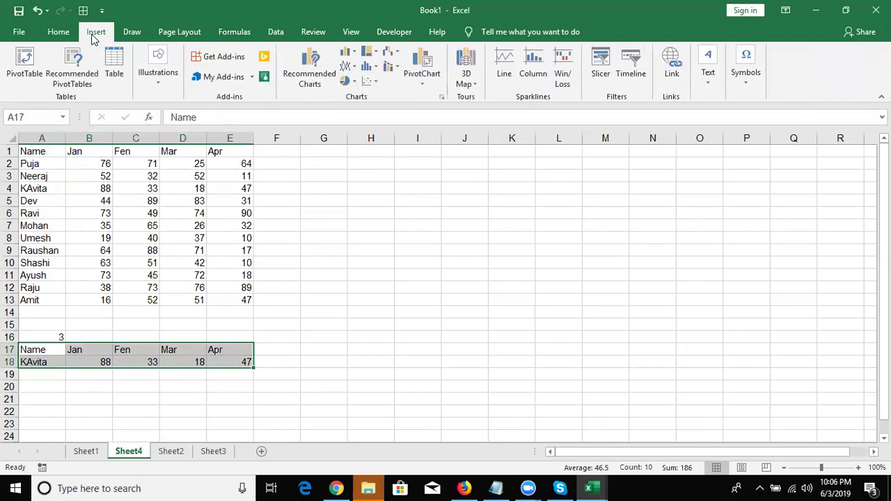
pyautogui.click(345, 52)
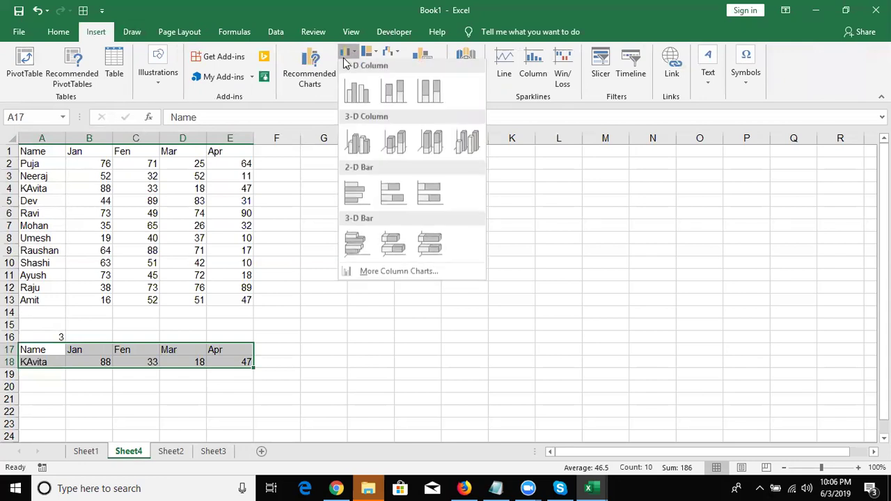
pyautogui.click(355, 91)
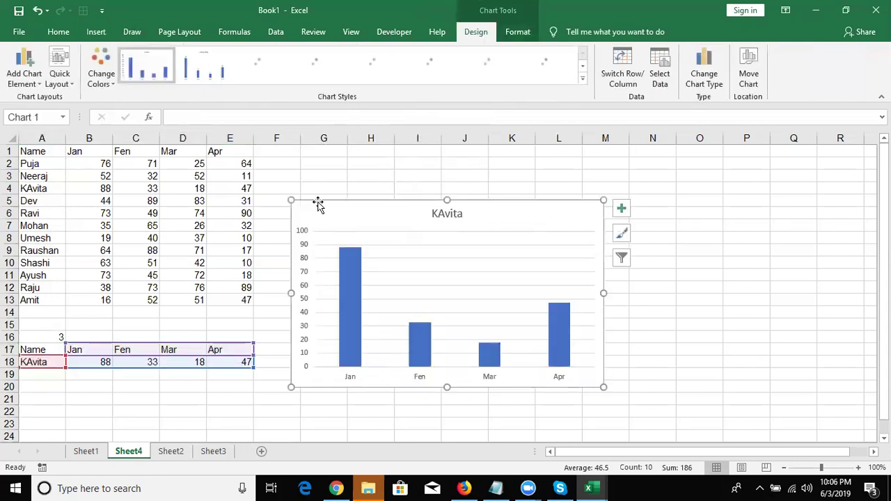
pyautogui.click(583, 78)
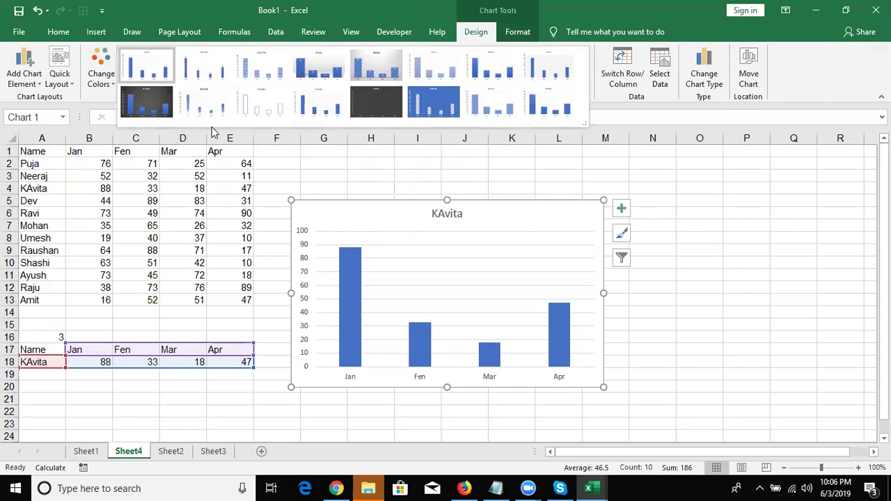
pyautogui.click(435, 117)
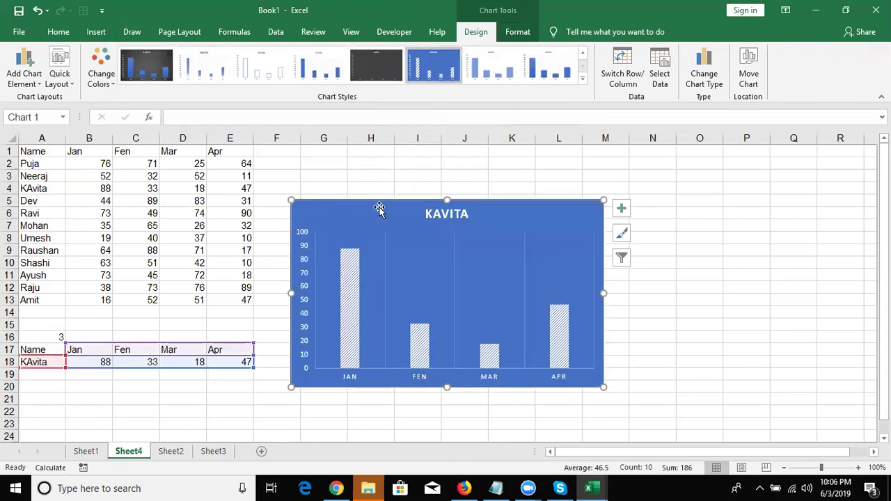
# Move the chart beside the table, switch to the dark style, and resize it wider.
pyautogui.moveTo(370, 213)
pyautogui.mouseDown()
pyautogui.moveTo(352, 158)
pyautogui.moveTo(335, 151)
pyautogui.mouseUp()
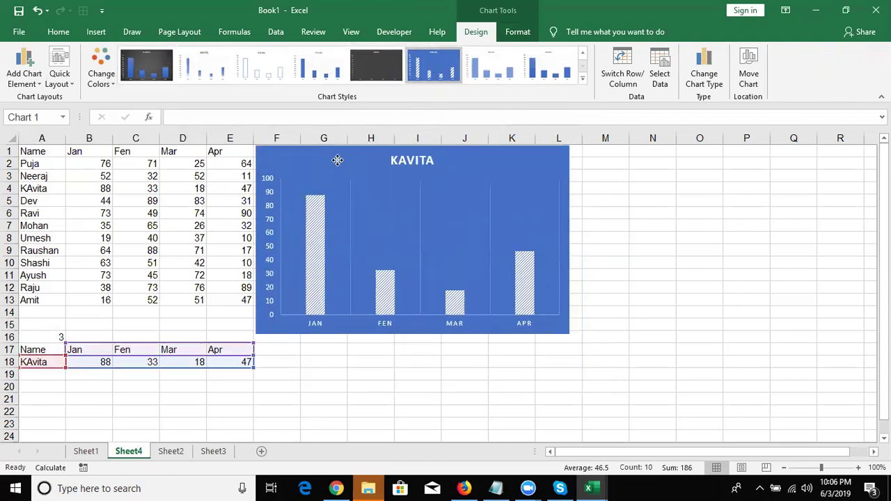
pyautogui.click(389, 66)
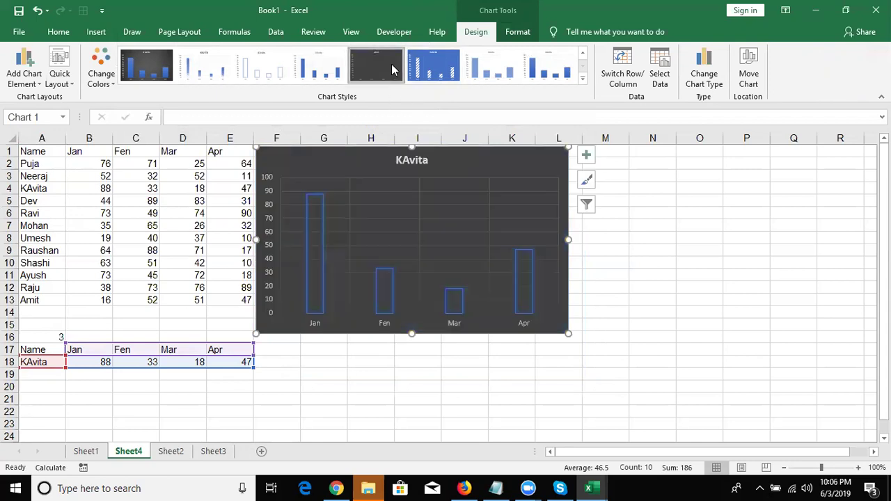
pyautogui.moveTo(568, 332); pyautogui.dragTo(631, 306)
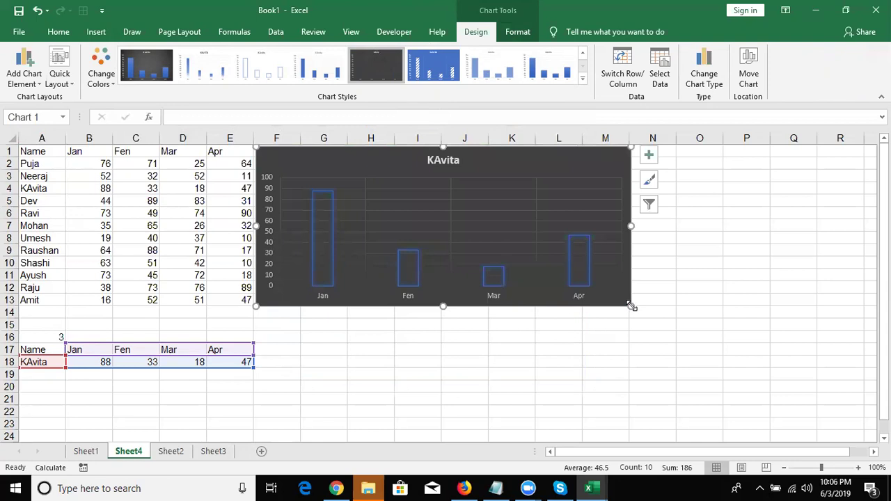
pyautogui.moveTo(631, 308); pyautogui.dragTo(632, 311)
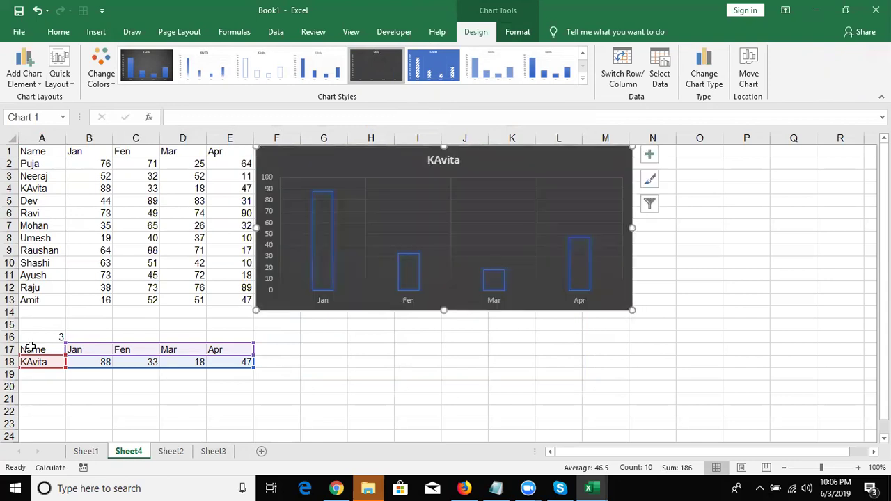
pyautogui.press('Escape')
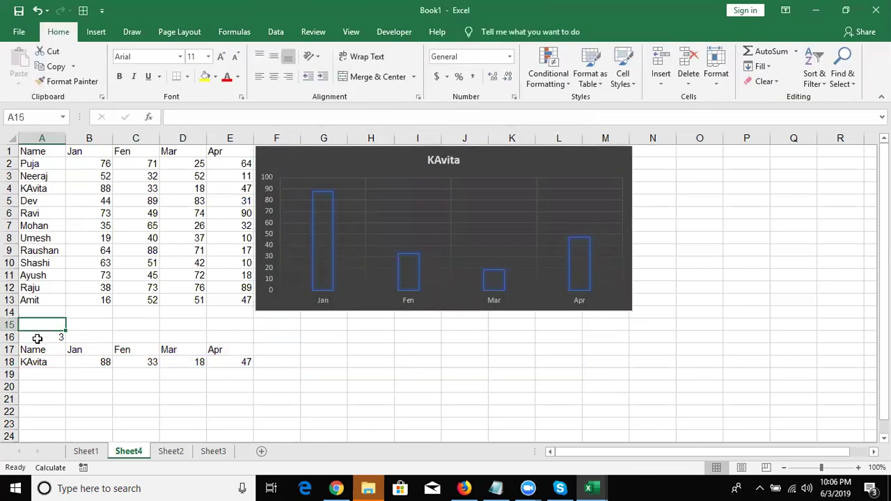
# Change the index in A16 to 1, then 2, then back to 1.
pyautogui.click(37, 338)
pyautogui.write('1')
pyautogui.press('Return')
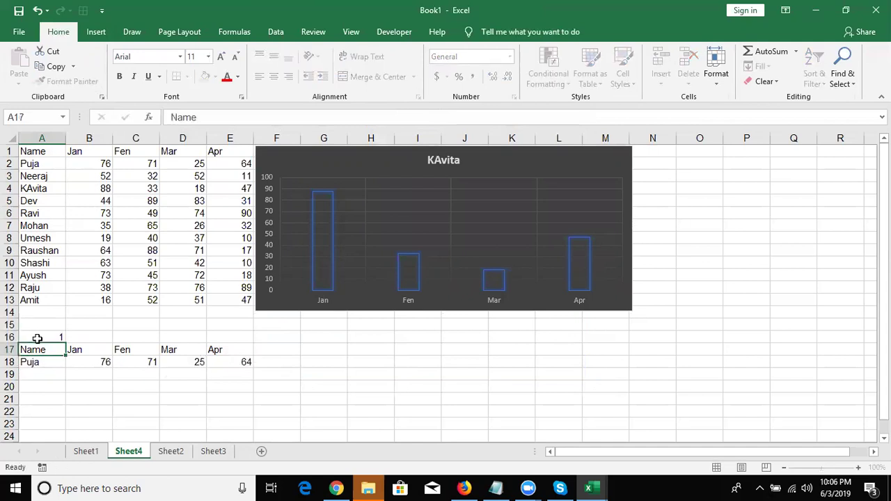
pyautogui.click(38, 338)
pyautogui.write('2')
pyautogui.press('Return')
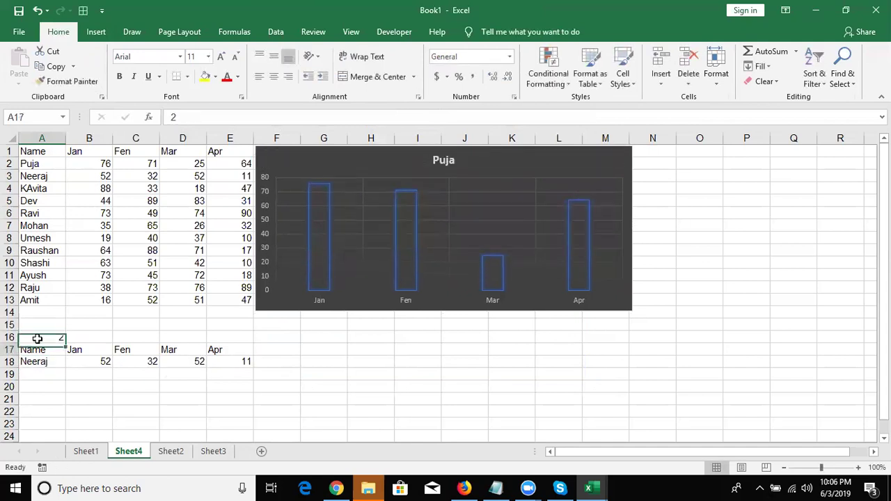
pyautogui.click(38, 338)
pyautogui.write('1')
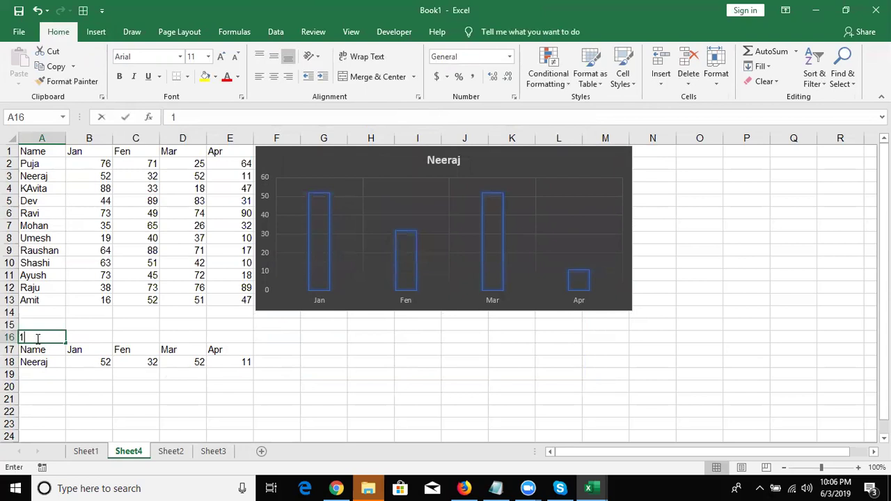
pyautogui.press('Return')
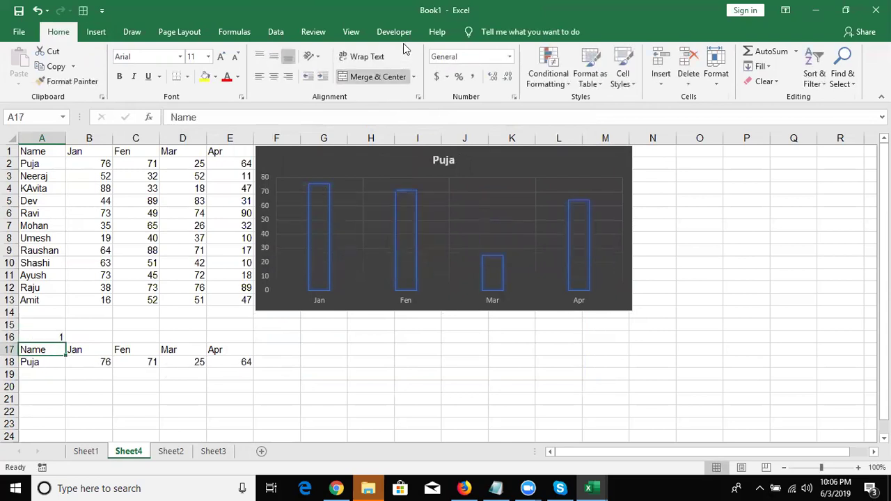
# Draw a Combo Box form control over the chart's top-left corner and open its options.
pyautogui.click(401, 34)
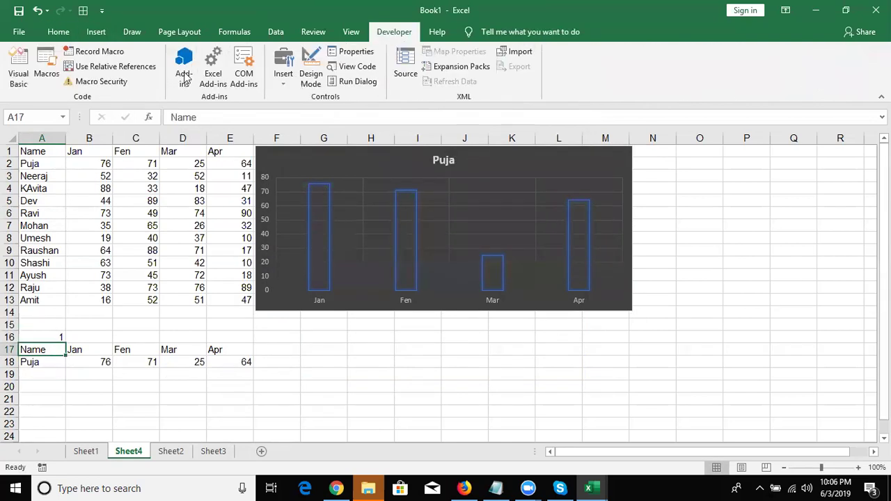
pyautogui.click(286, 80)
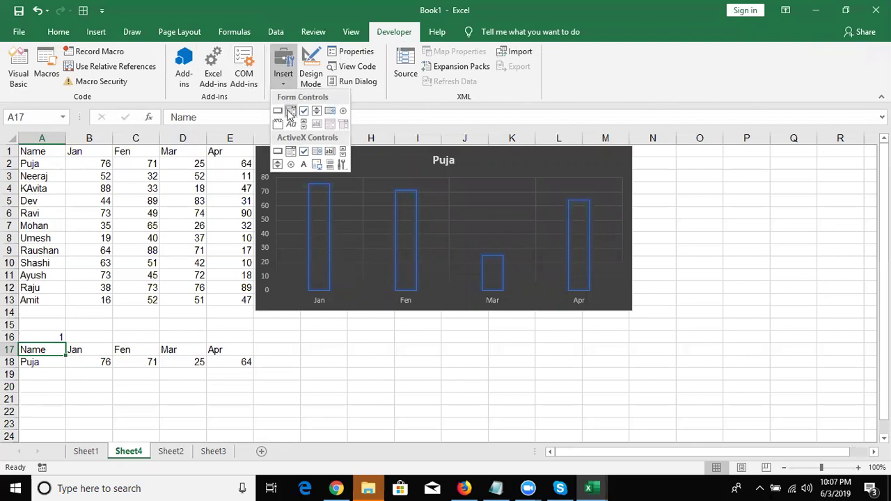
pyautogui.click(291, 111)
pyautogui.moveTo(265, 154); pyautogui.dragTo(359, 165)
pyautogui.rightClick(348, 163)
pyautogui.click(356, 186)
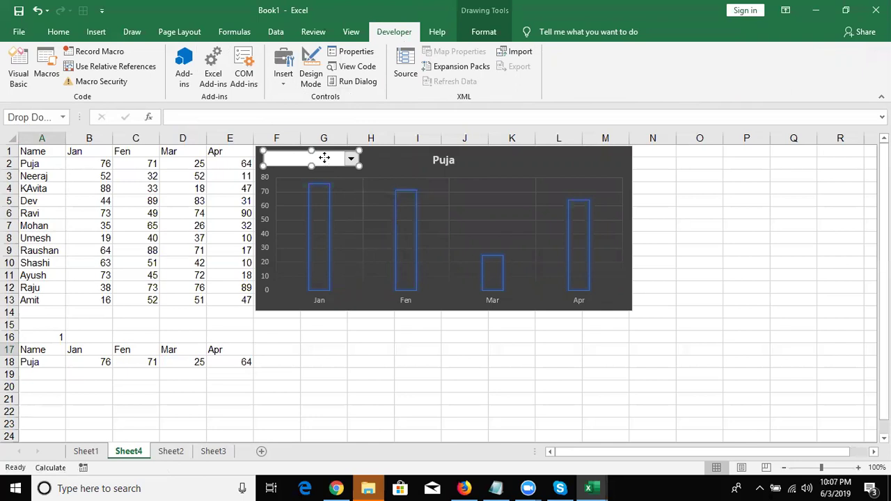
pyautogui.rightClick(324, 158)
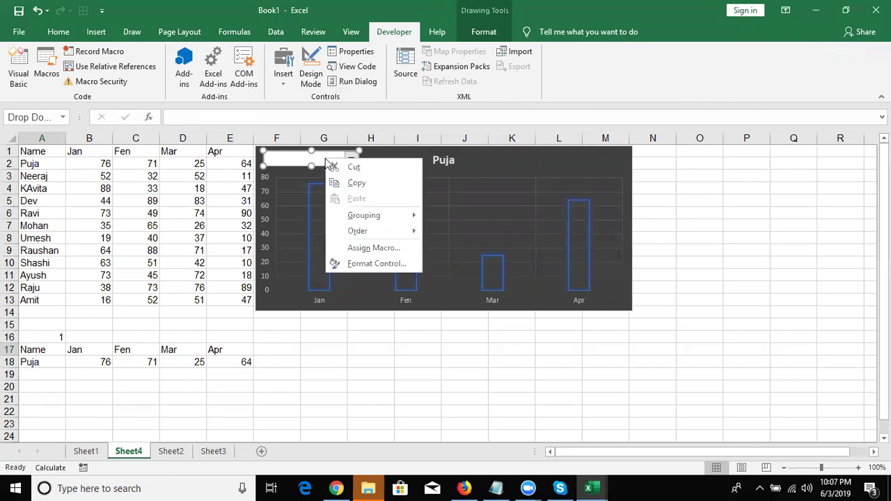
# Set the drop-down's input range to $A$2:$A$12 and its cell link to $A$16.
pyautogui.click(368, 264)
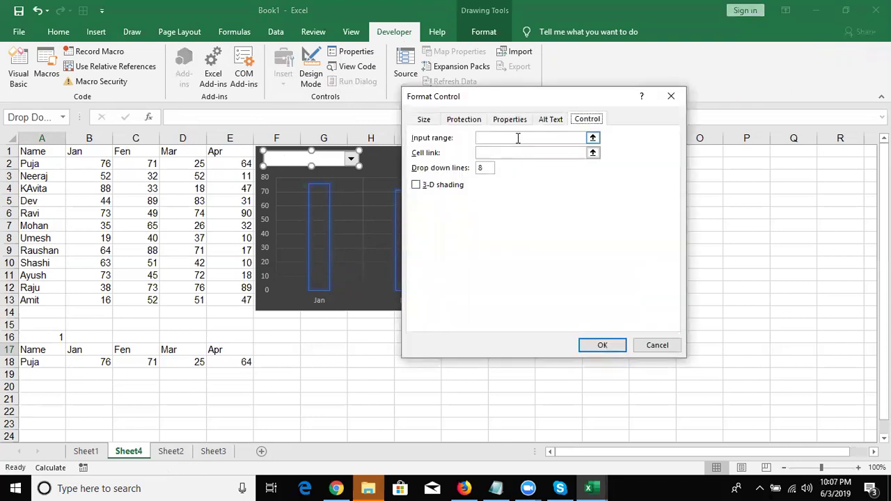
pyautogui.click(517, 138)
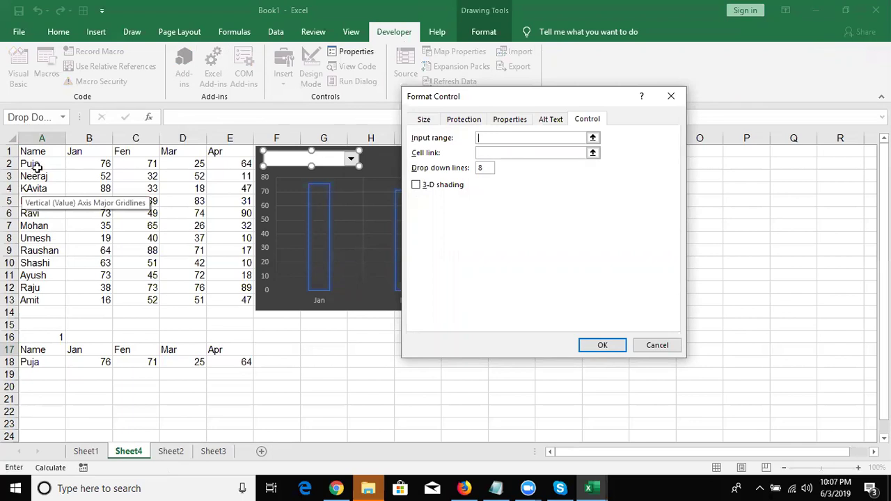
pyautogui.moveTo(37, 167); pyautogui.dragTo(35, 293)
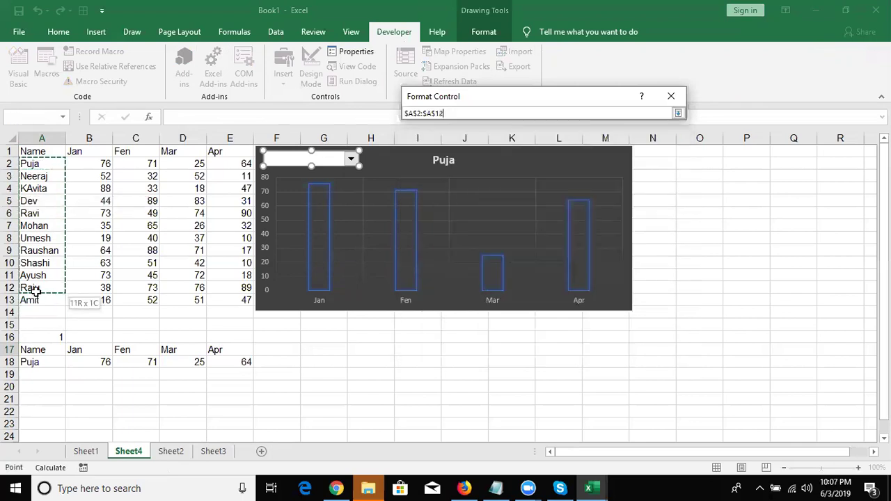
pyautogui.click(479, 154)
pyautogui.click(60, 337)
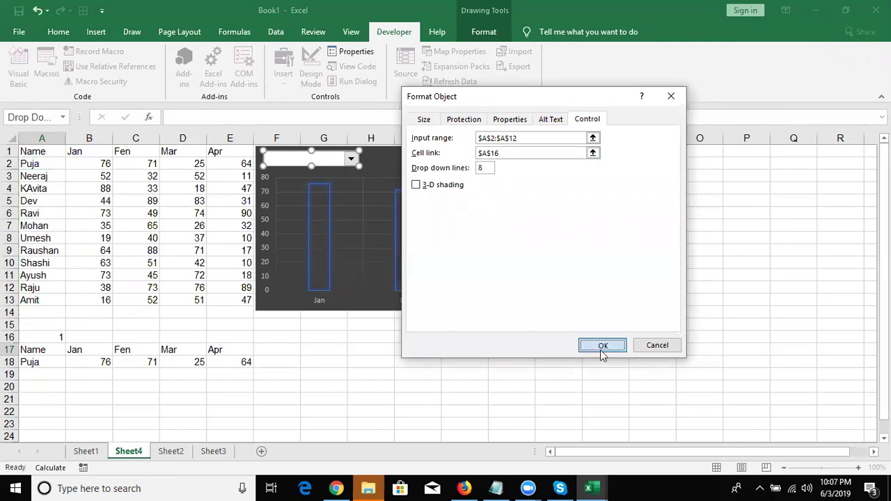
pyautogui.click(602, 346)
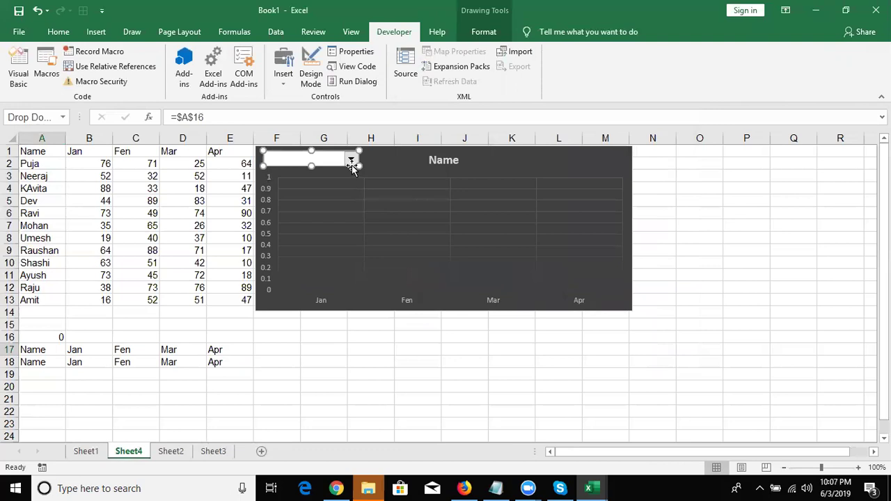
# Choose Neeraj from the drop-down list.
pyautogui.click(313, 336)
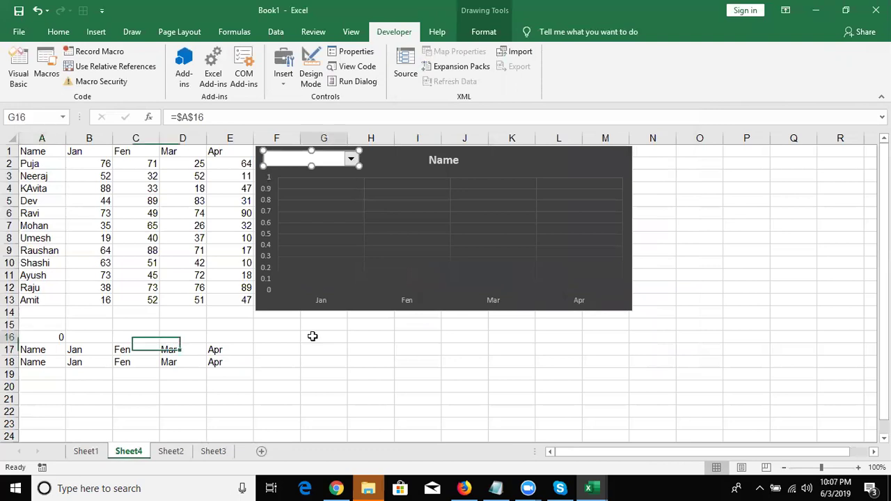
pyautogui.click(351, 159)
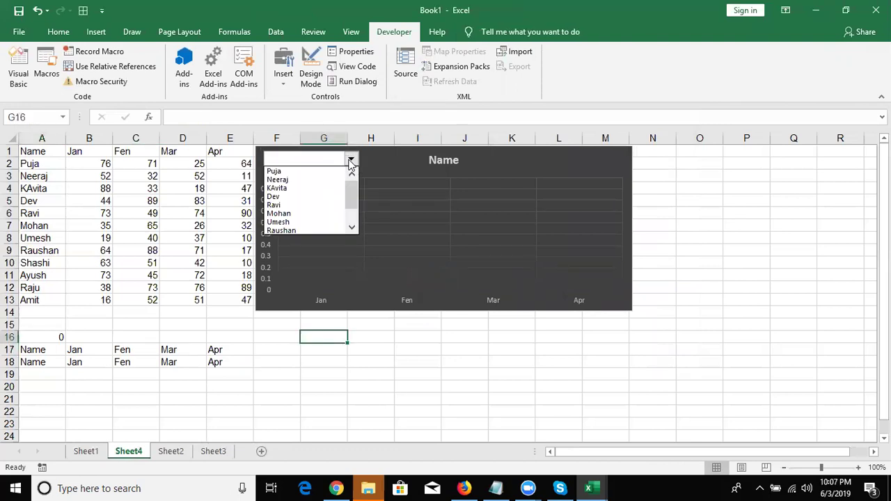
pyautogui.click(327, 182)
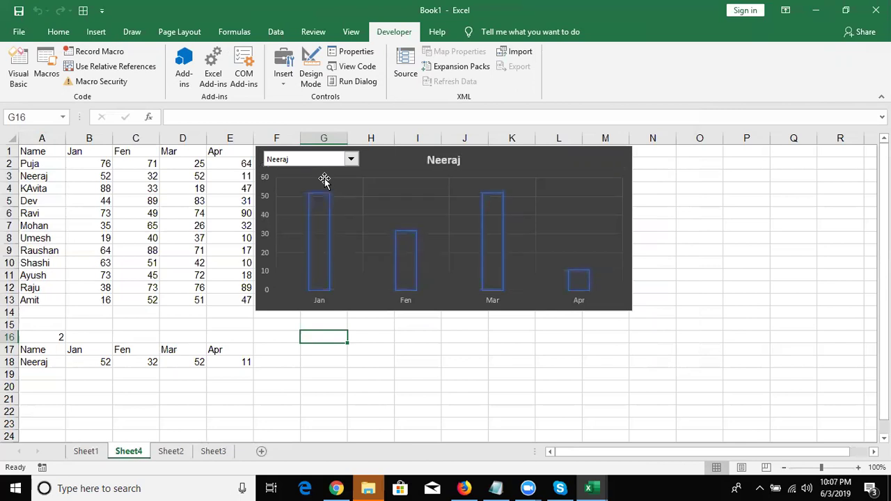
pyautogui.click(55, 323)
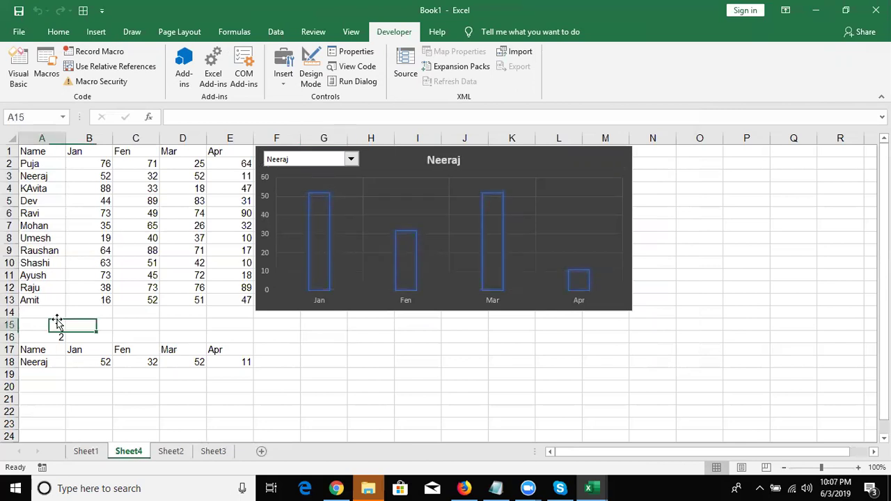
pyautogui.click(38, 213)
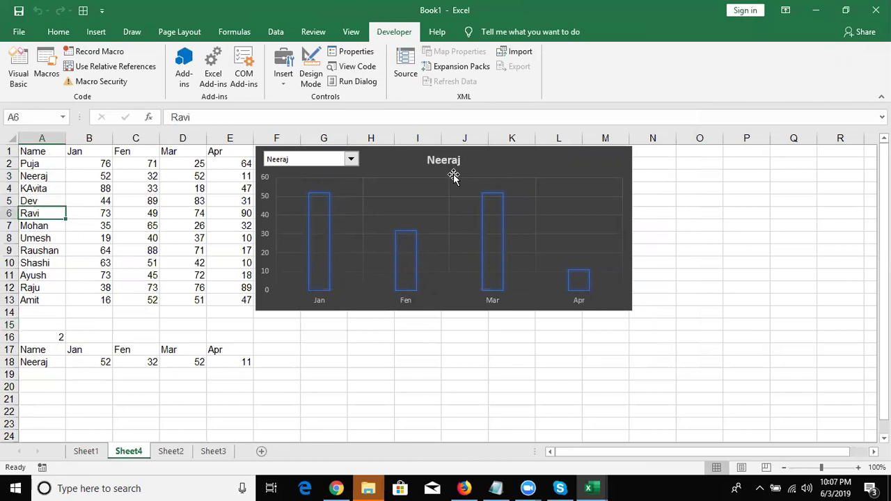
pyautogui.click(39, 237)
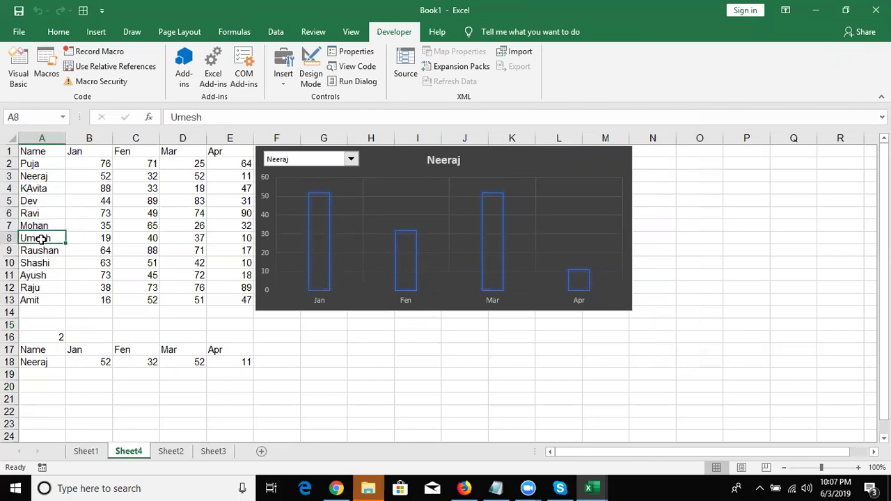
pyautogui.click(38, 262)
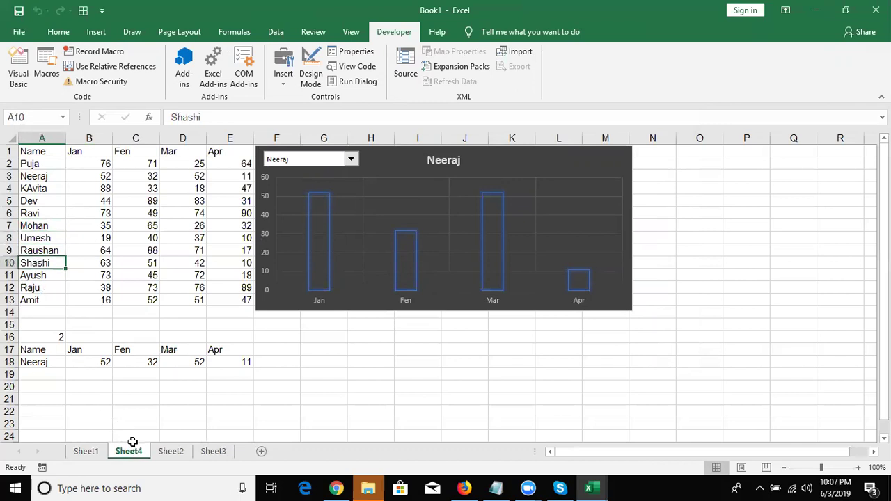
pyautogui.rightClick(132, 441)
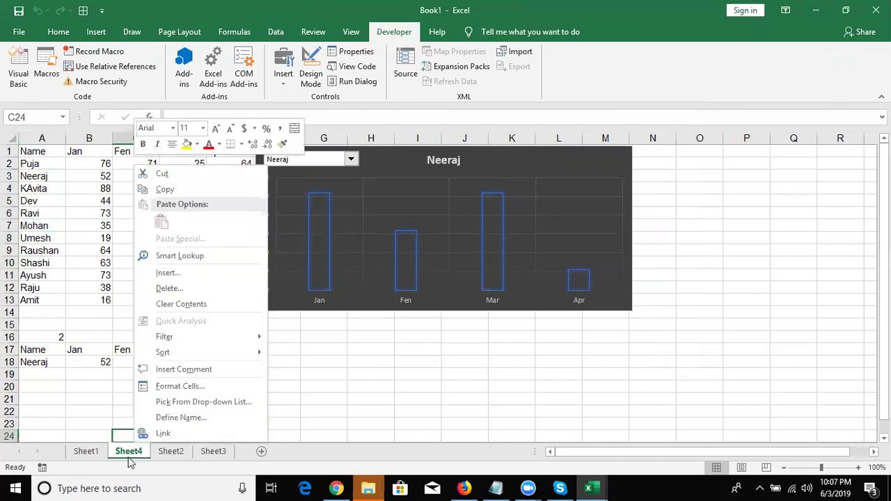
pyautogui.rightClick(129, 458)
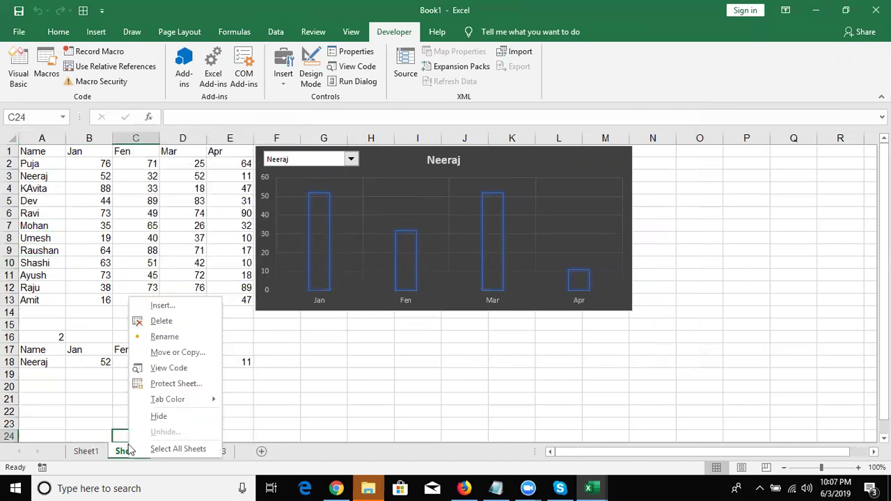
# Create a Worksheet SelectionChange event procedure in Sheet4's code.
pyautogui.click(175, 368)
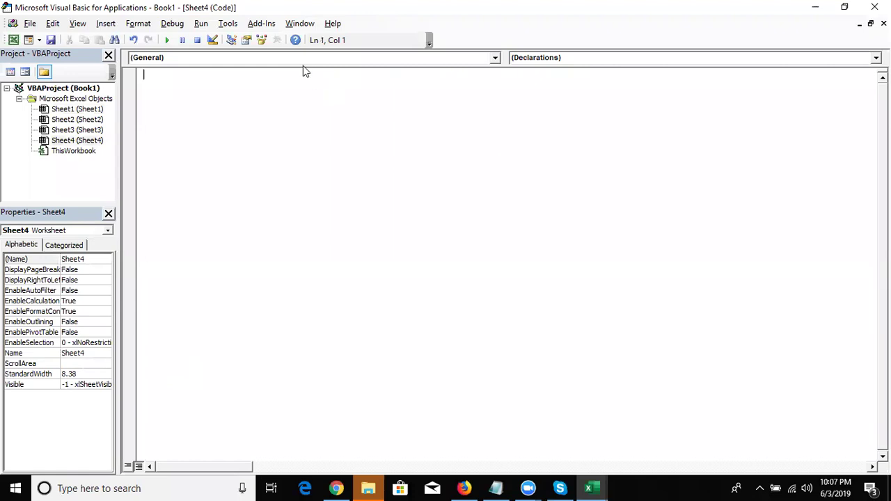
pyautogui.click(303, 58)
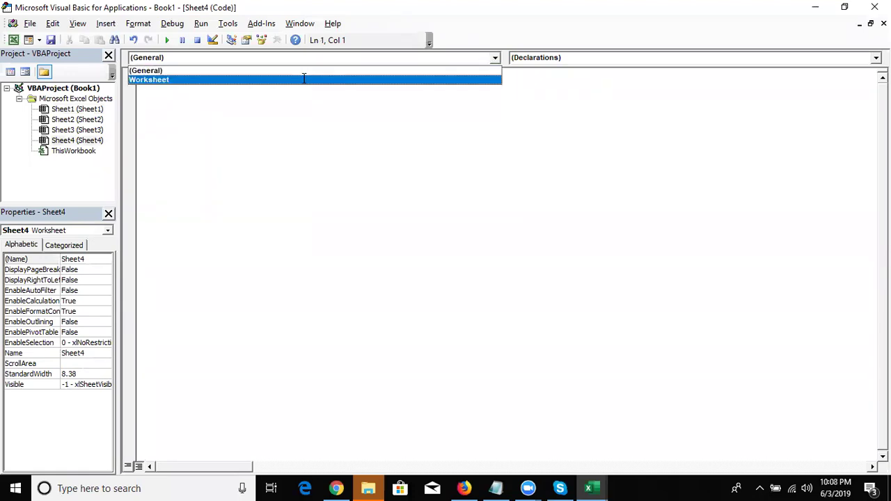
pyautogui.click(303, 79)
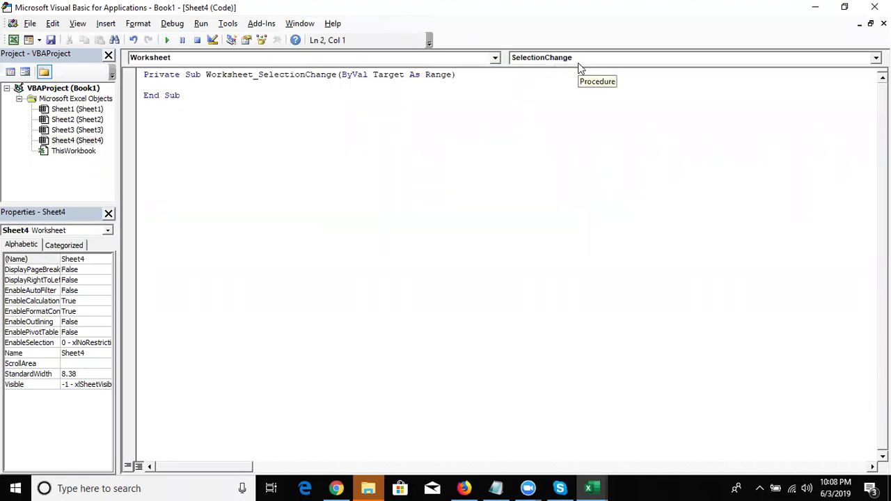
pyautogui.click(578, 61)
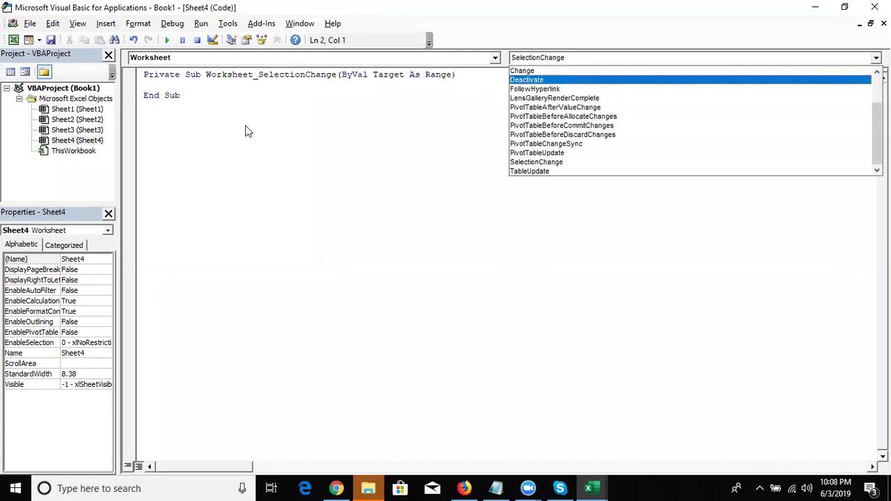
pyautogui.click(215, 90)
pyautogui.click(189, 86)
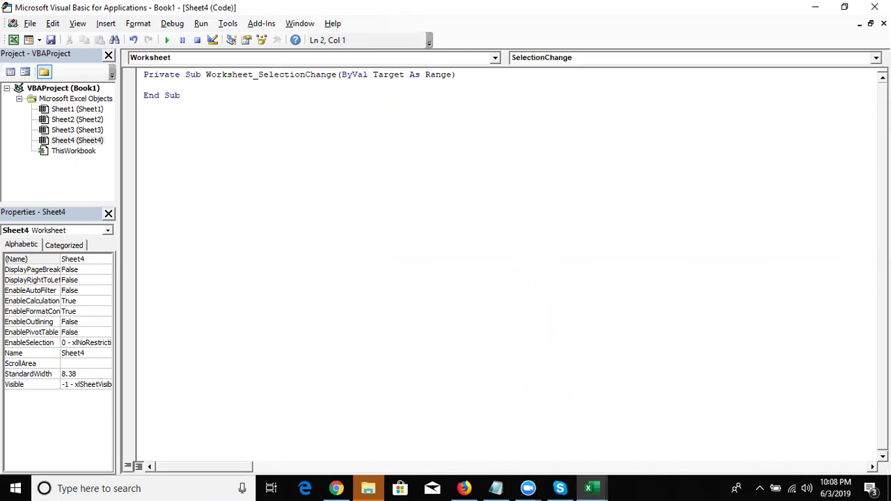
pyautogui.press('Return')
pyautogui.press('Return')
pyautogui.press('Return')
# Declare 'Dim r, c As Long' and store the row with 'r = ActiveCell.Row'.
pyautogui.write('dim r,c as long')
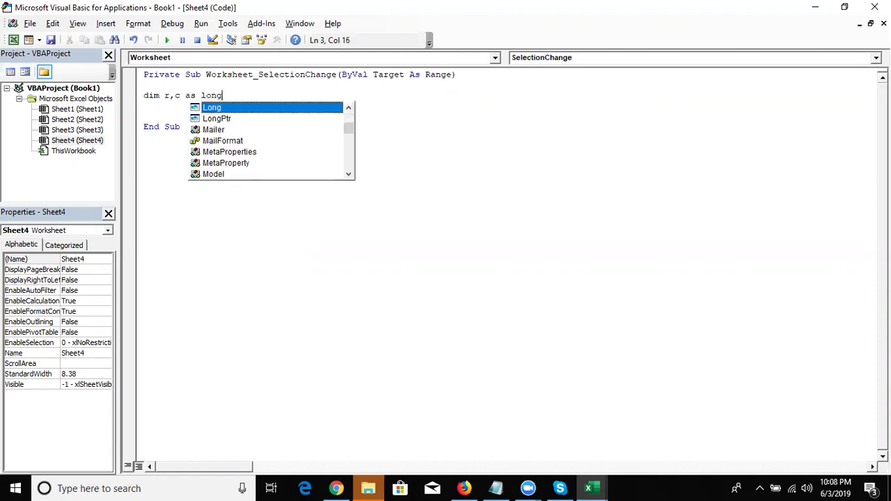
pyautogui.press('Tab')
pyautogui.press('Return')
pyautogui.press('Return')
pyautogui.write('r=activecell.row')
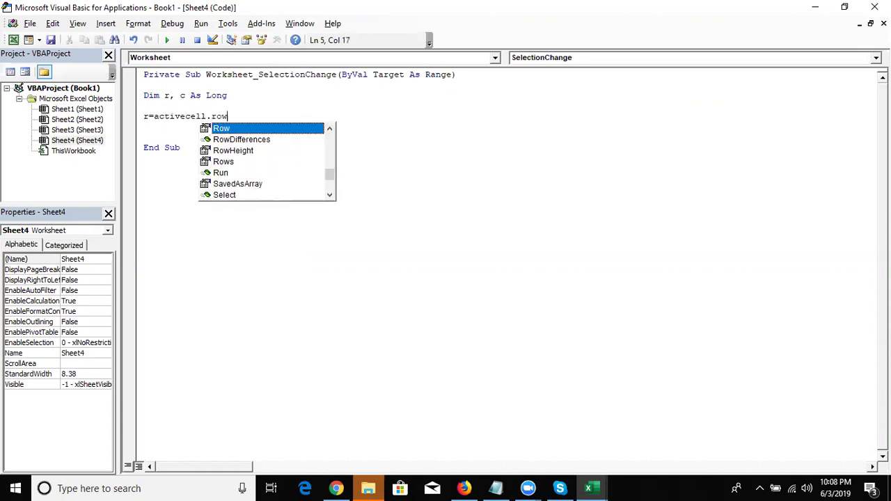
pyautogui.press('Tab')
pyautogui.press('Return')
# Add 'c = ActiveCell.Column', check the sheet, then begin 'If r>=2 and r<='.
pyautogui.write('c.')
pyautogui.press('BackSpace')
pyautogui.write('=activec')
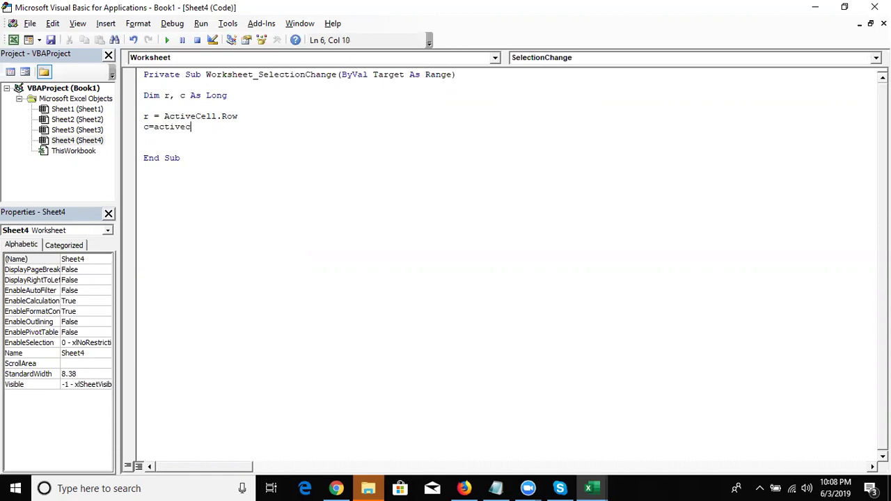
pyautogui.write('ell')
pyautogui.write('.col')
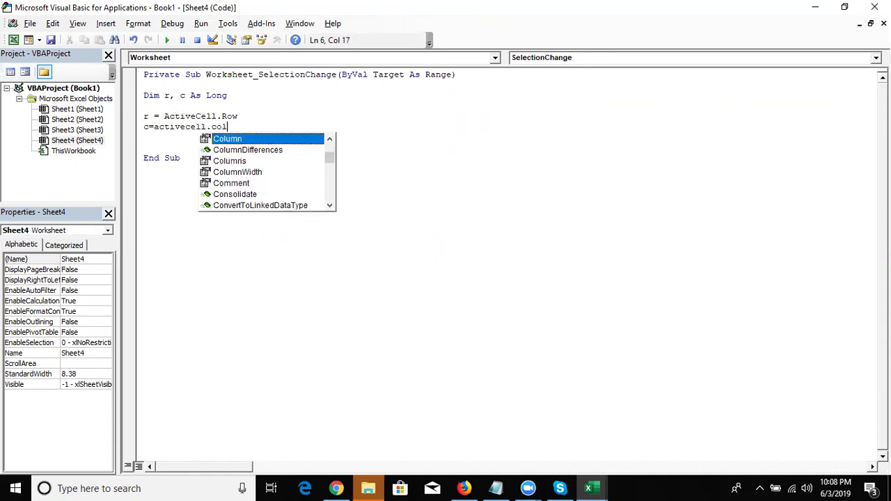
pyautogui.press('Tab')
pyautogui.press('Return')
pyautogui.press('Return')
pyautogui.press('Return')
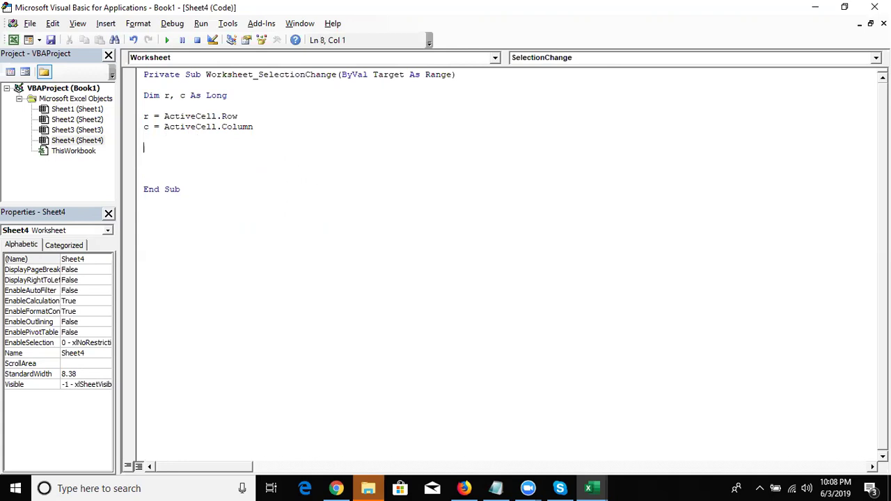
pyautogui.hotkey('alt', 'F11')
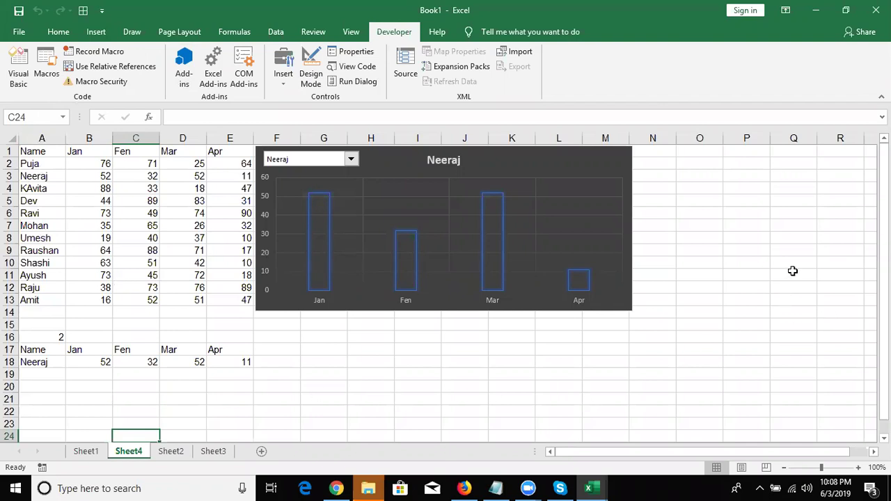
pyautogui.hotkey('alt', 'F11')
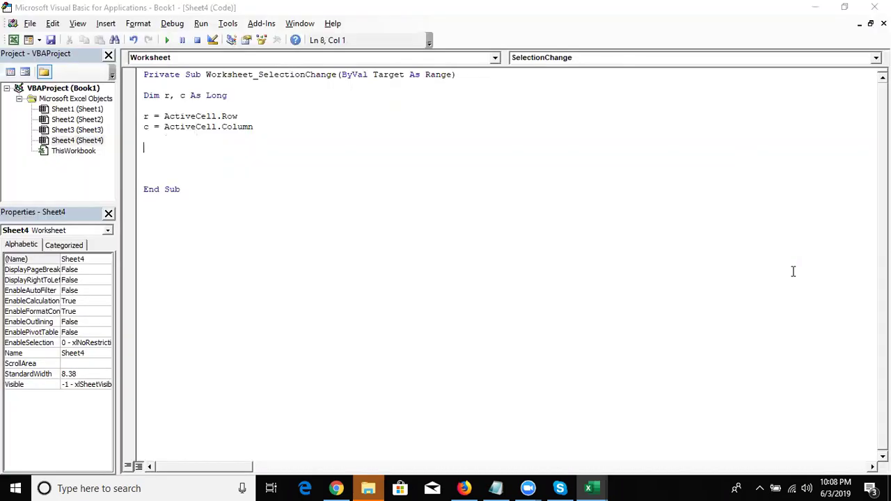
pyautogui.write('if ')
pyautogui.write('r>=2 and ')
pyautogui.write('r<=')
# Complete the condition as 'If r>=2 and r<=13 and c=1 Then'.
pyautogui.hotkey('alt', 'F11')
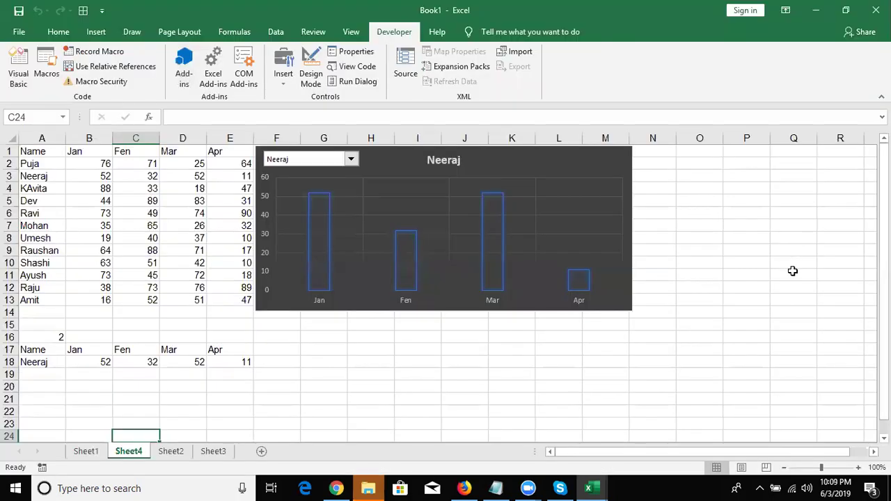
pyautogui.hotkey('alt', 'F11')
pyautogui.write('13 ')
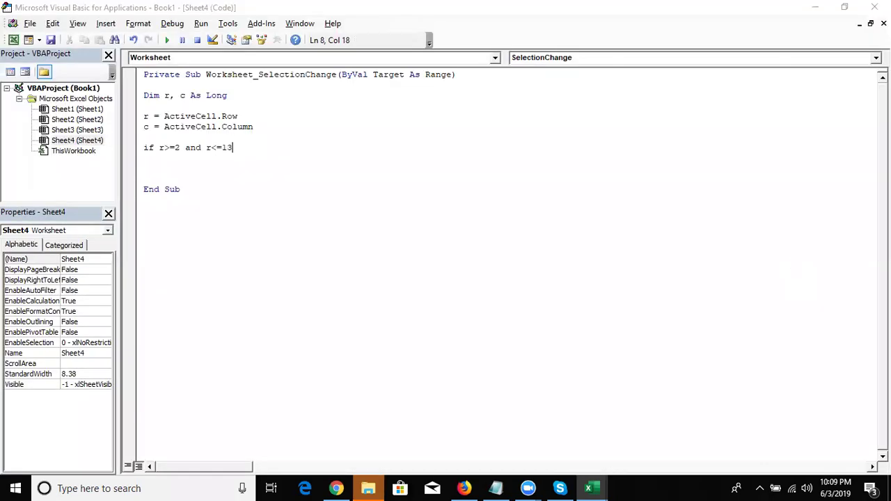
pyautogui.write('and c=1 then')
pyautogui.press('Return')
# Write the line 'Range("A16").Value = r - 1' inside the If block.
pyautogui.write('range')
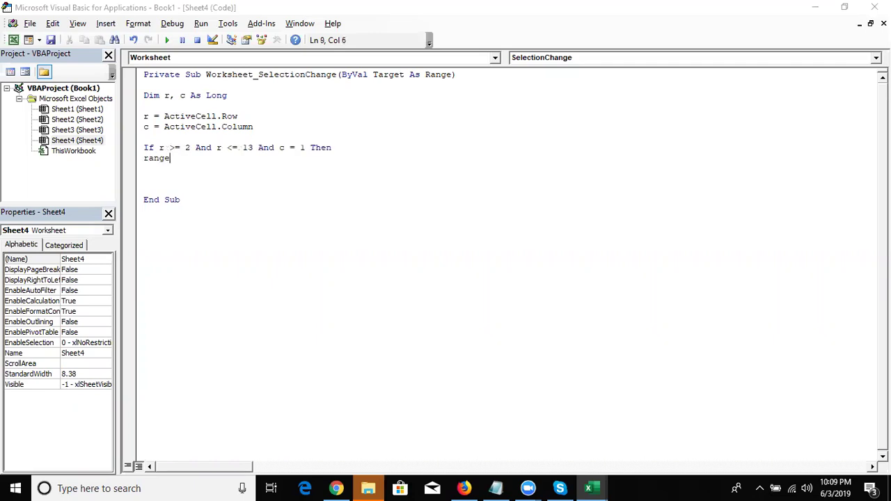
pyautogui.write('("')
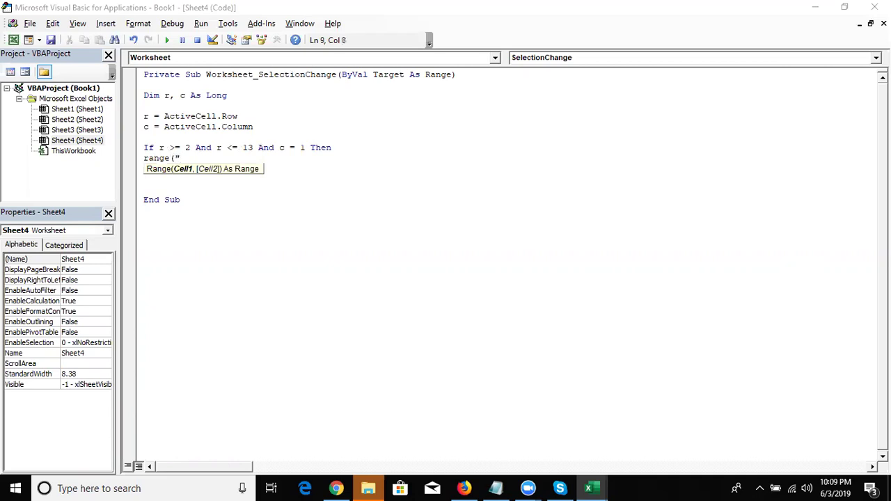
pyautogui.hotkey('alt', 'F11')
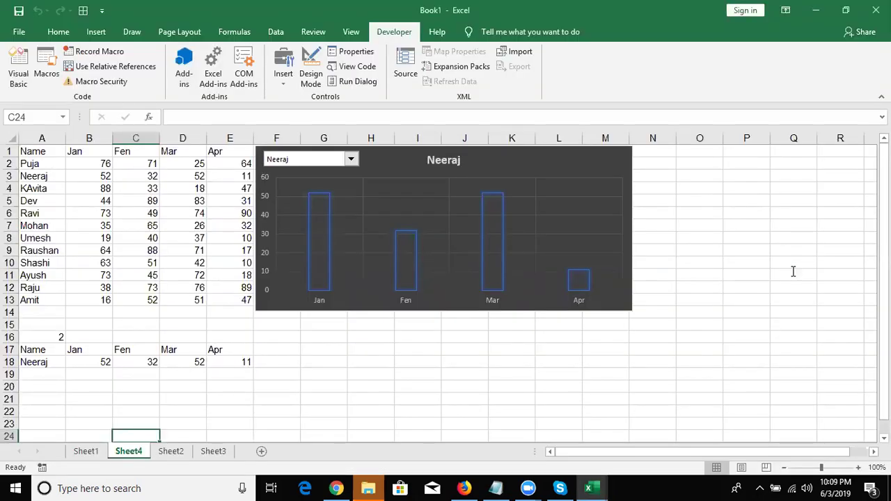
pyautogui.hotkey('alt', 'F11')
pyautogui.write('A16")')
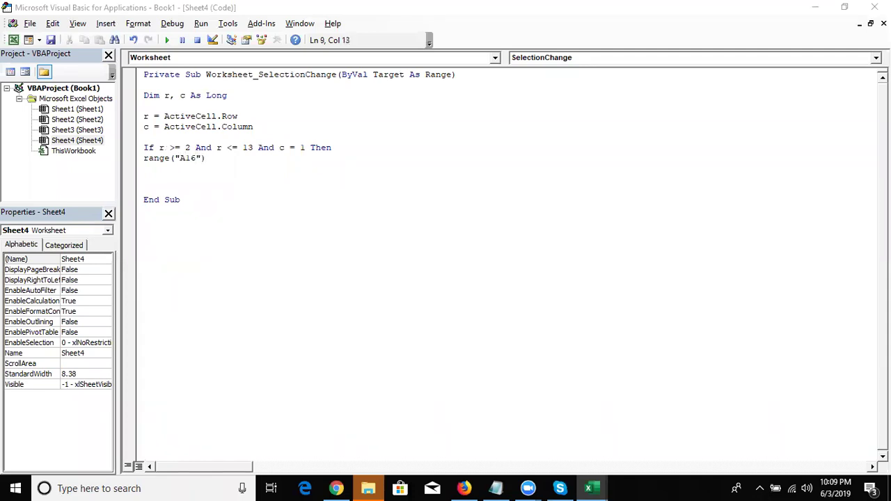
pyautogui.write('.V')
pyautogui.press('Down')
pyautogui.press('Tab')
pyautogui.write('= r - 1')
pyautogui.press('Return')
# Close the block with 'End If' and glance at the worksheet.
pyautogui.write('end if')
pyautogui.press('Return')
pyautogui.hotkey('alt', 'F11')
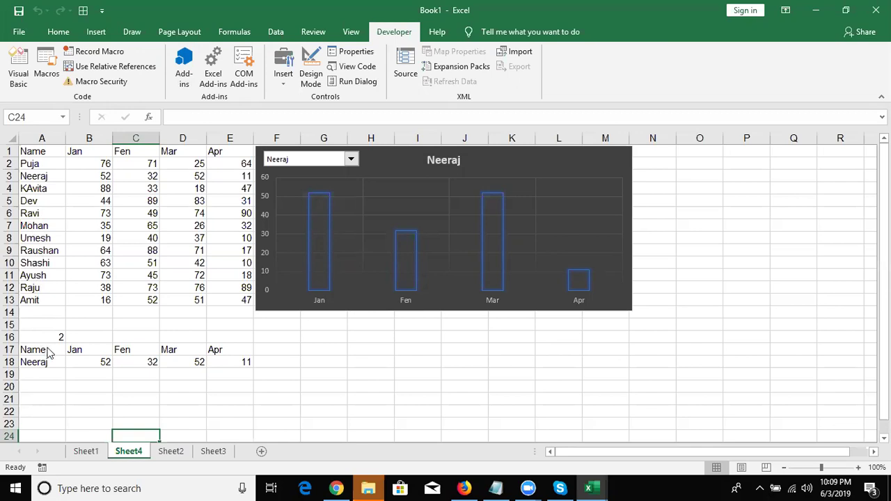
pyautogui.hotkey('alt', 'F11')
# Select Dev, then move down to Mohan and Umesh to watch the chart update.
pyautogui.click(149, 196)
pyautogui.hotkey('alt', 'F11')
pyautogui.click(47, 201)
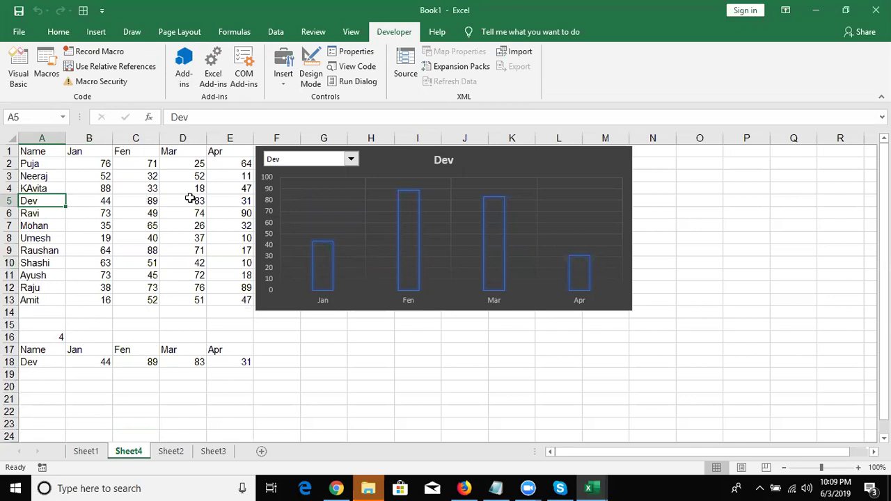
pyautogui.press('Down')
pyautogui.press('Down')
pyautogui.press('Down')
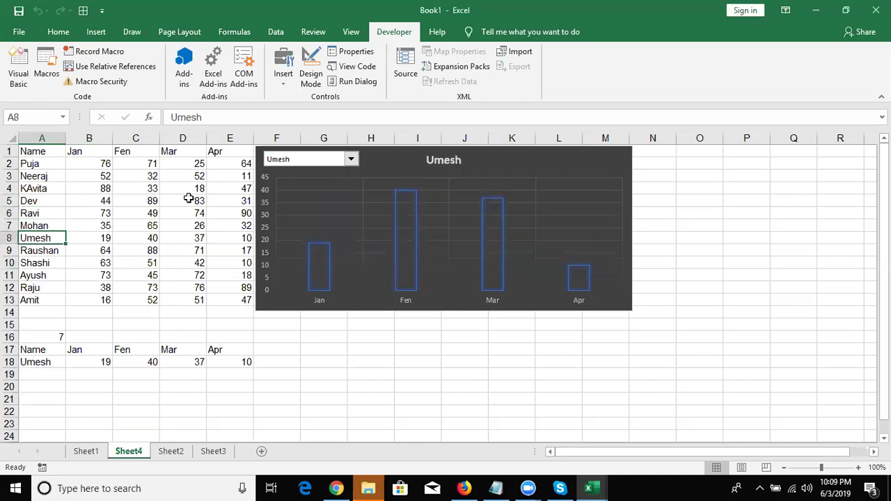
pyautogui.press('Down')
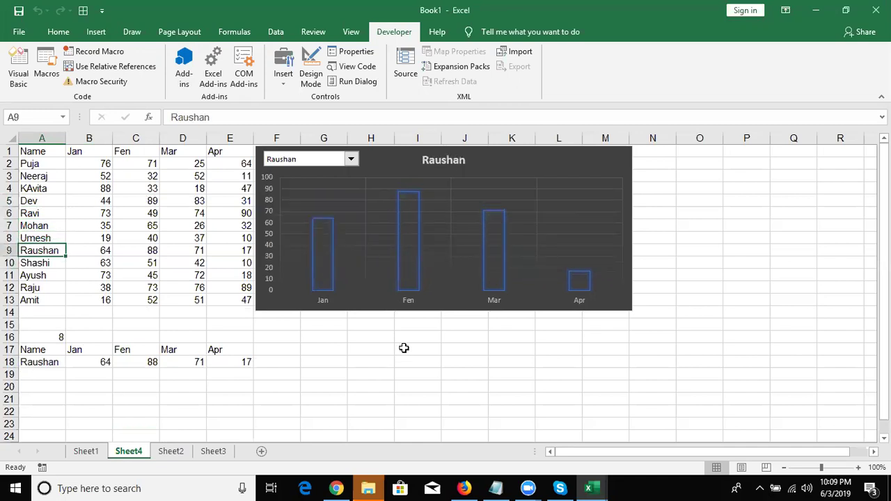
# Click a few empty cells, then select Raju so A16 becomes 11.
pyautogui.click(404, 348)
pyautogui.click(230, 414)
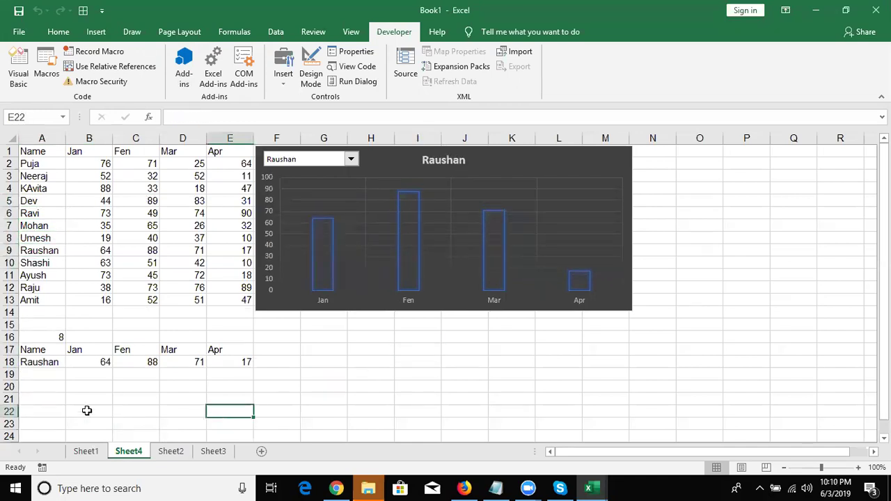
pyautogui.click(86, 410)
pyautogui.click(52, 287)
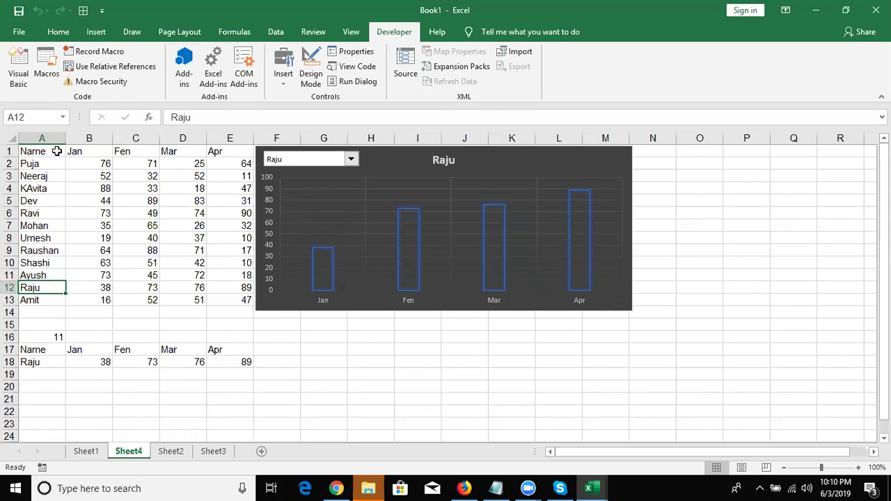
# Browse the Worksheet event list in Sheet4's code, leaving SelectionChange selected.
pyautogui.hotkey('alt', 'F11')
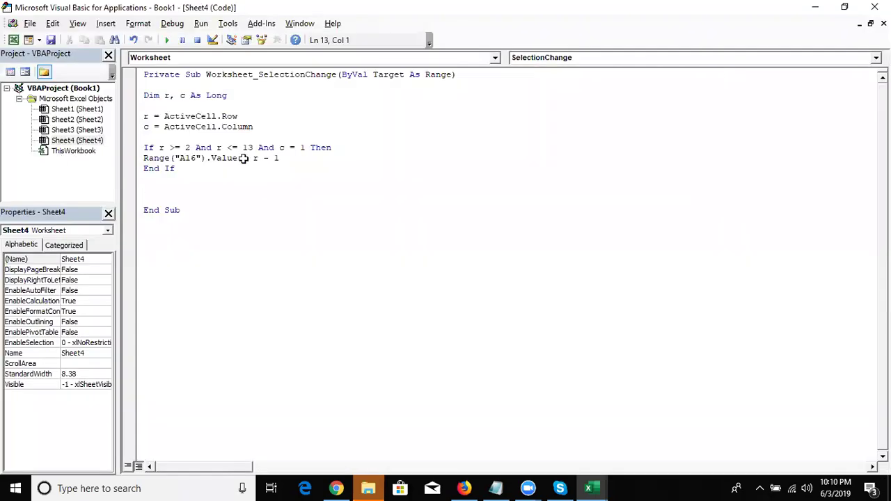
pyautogui.hotkey('alt', 'F11')
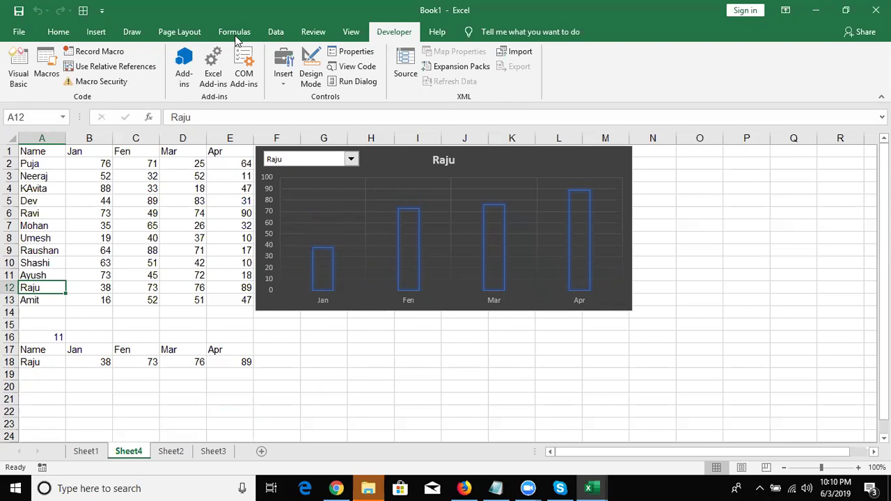
pyautogui.hotkey('alt', 'F11')
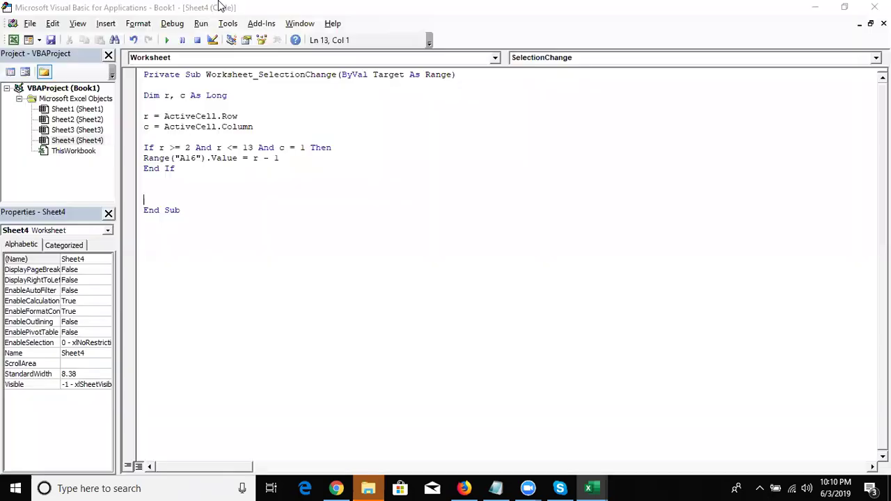
pyautogui.click(530, 59)
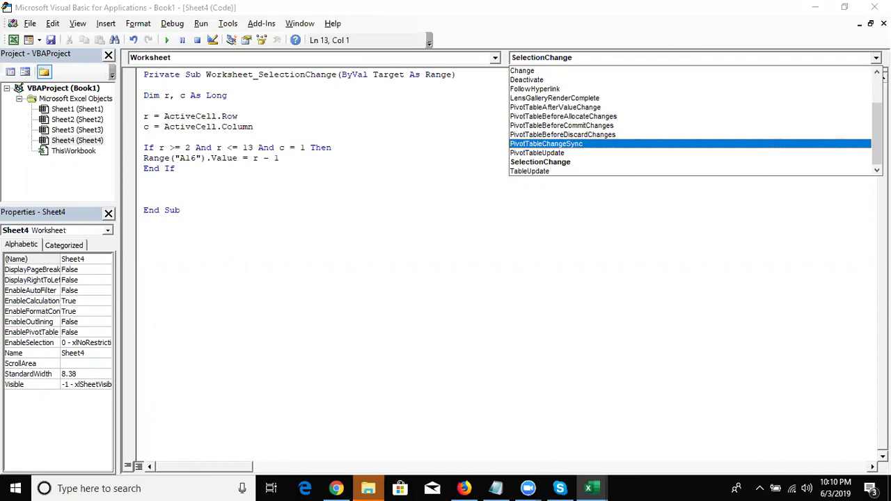
pyautogui.scroll(2, 693, 122)
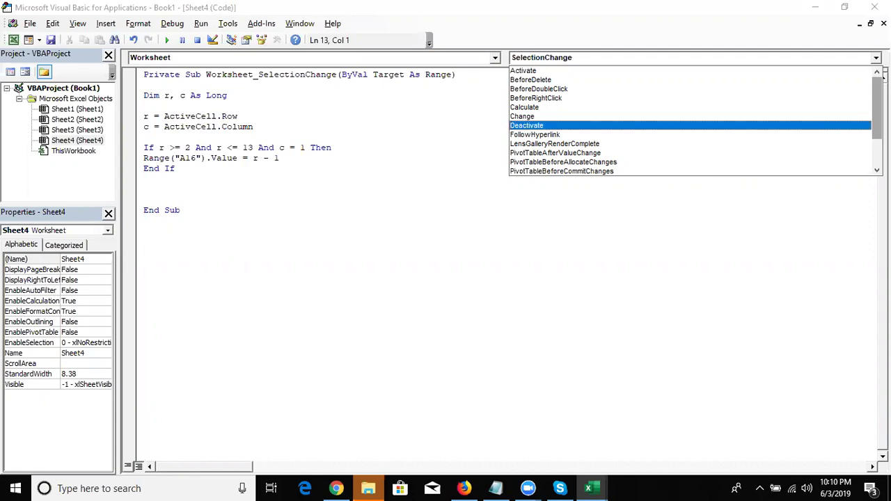
pyautogui.scroll(-1, 689, 122)
pyautogui.scroll(-1, 689, 121)
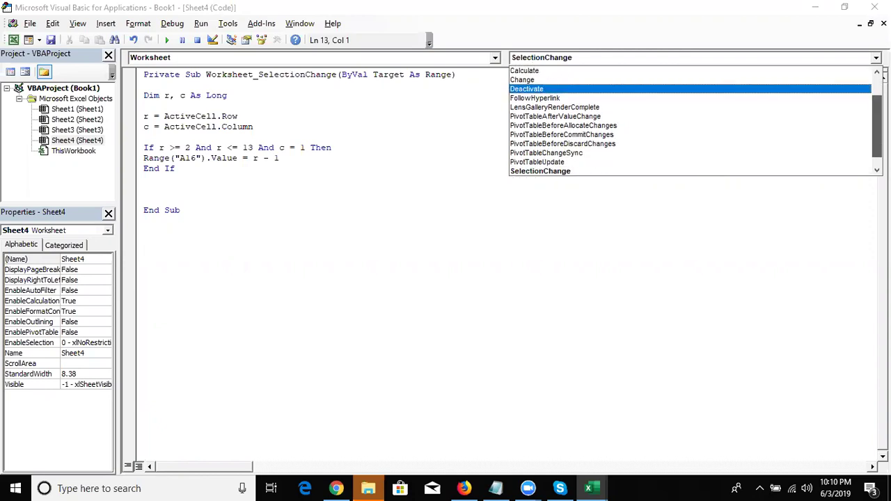
pyautogui.scroll(-1, 689, 122)
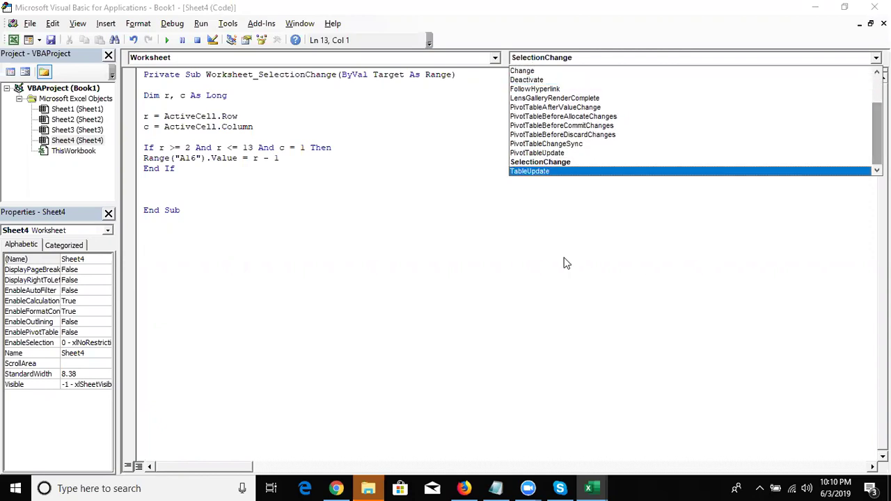
pyautogui.click(362, 186)
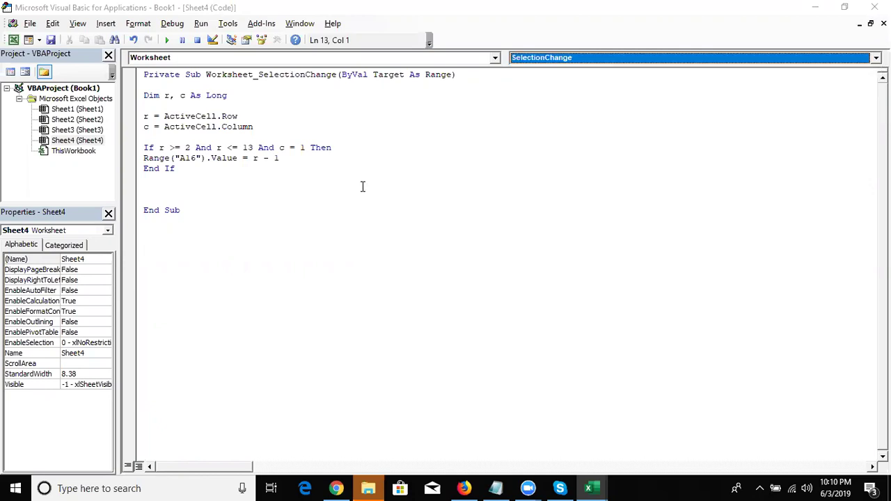
pyautogui.press('super+d')
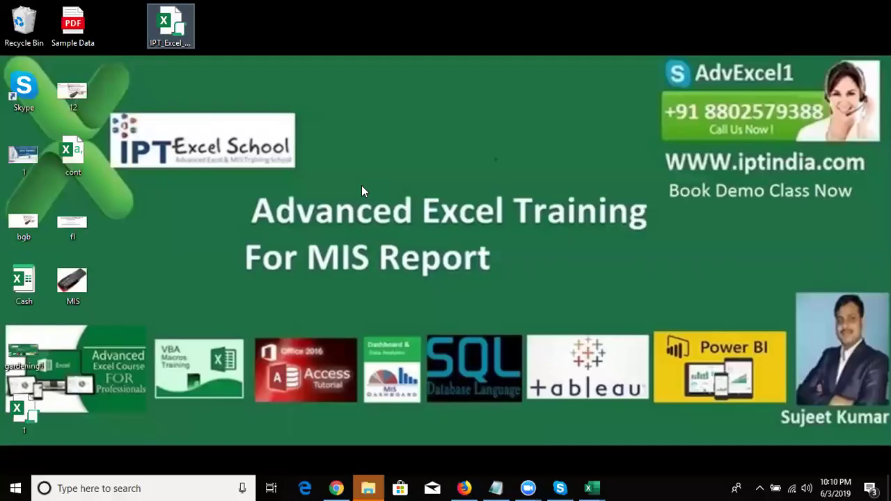